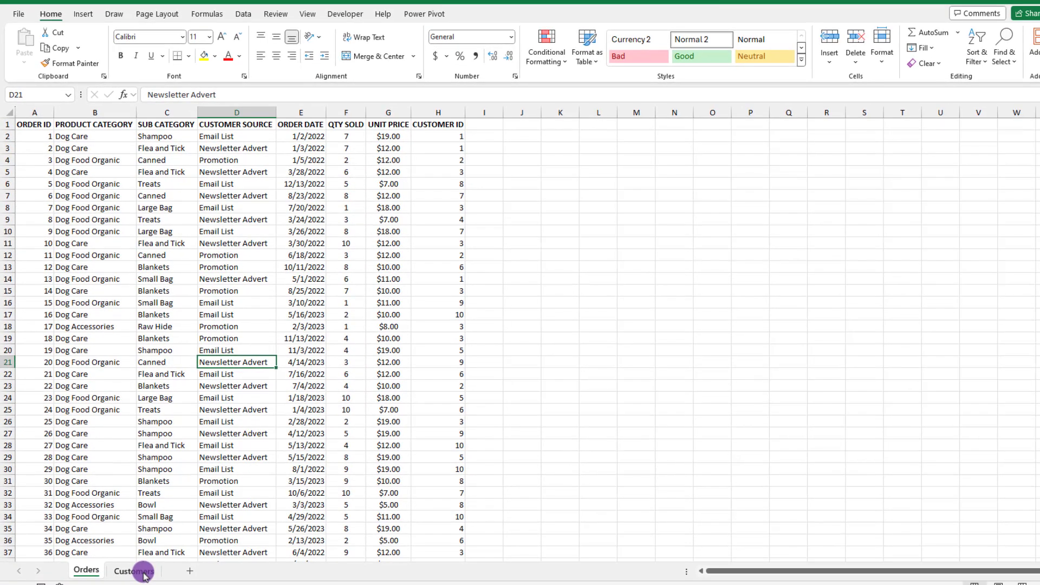
# - View the Customers sheet's columns and return to the Orders sheet to compare the shared CUSTOMER ID field
pyautogui.click(135, 572)
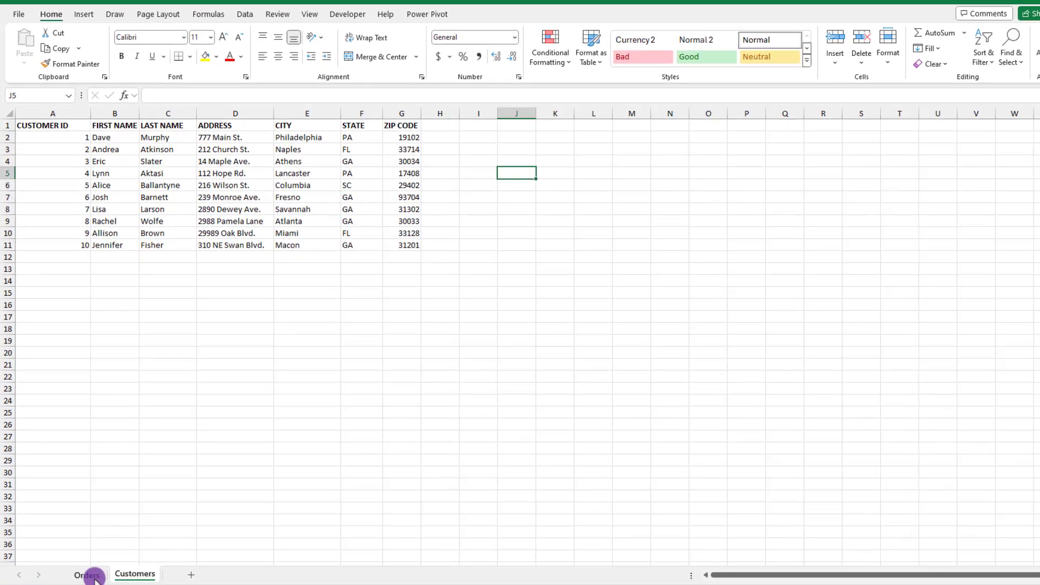
pyautogui.click(86, 564)
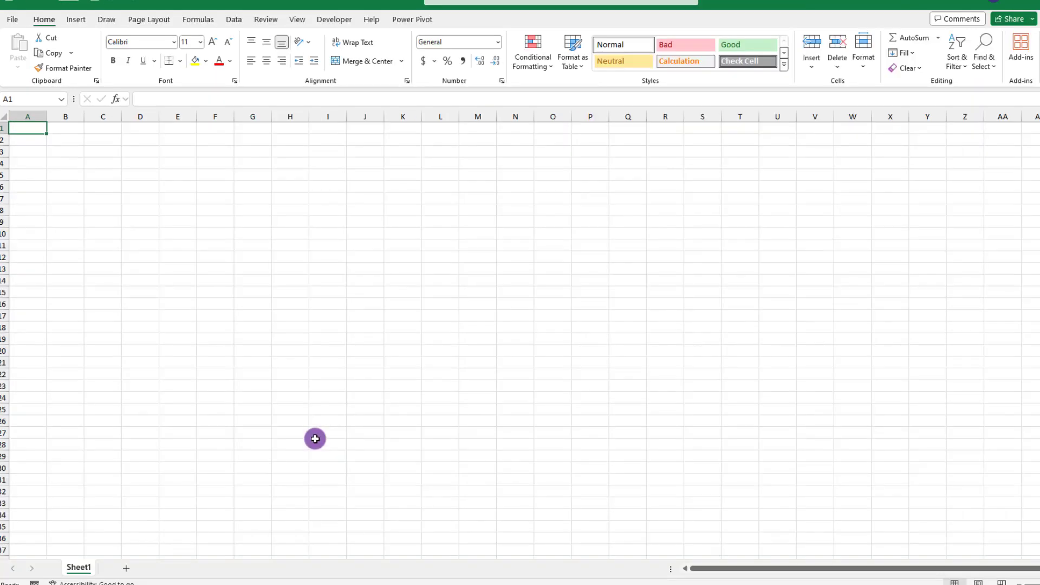
# - Check in the COM add-ins list that Microsoft Power Pivot for Excel is enabled and close the list
pyautogui.click(14, 21)
pyautogui.click(34, 570)
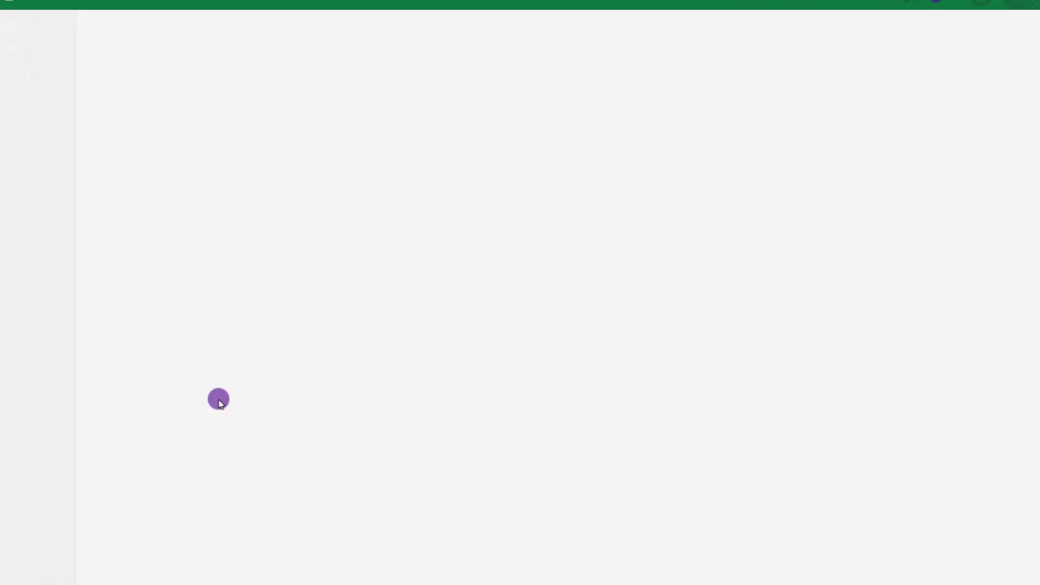
pyautogui.click(340, 285)
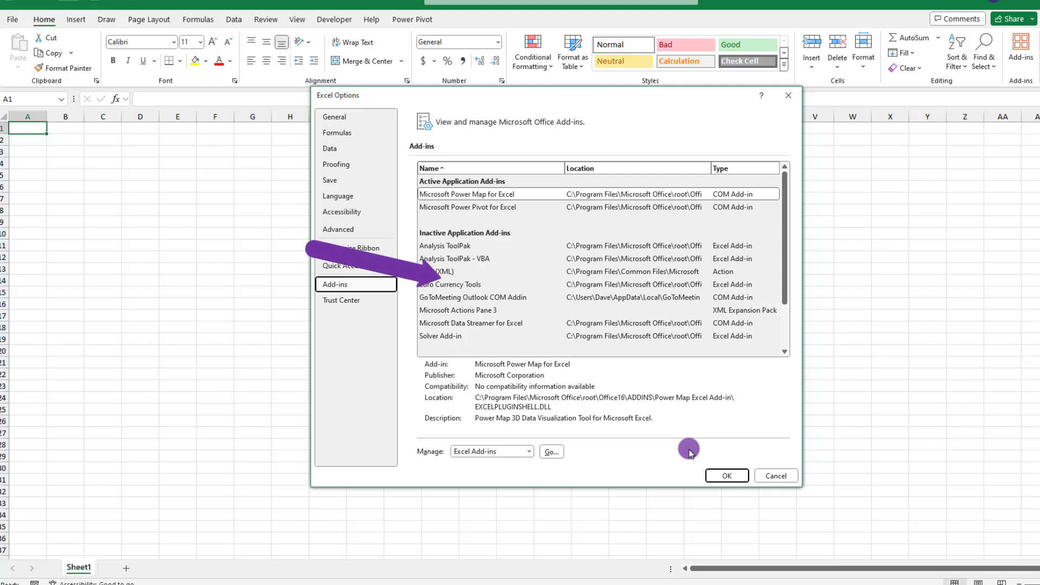
pyautogui.click(529, 453)
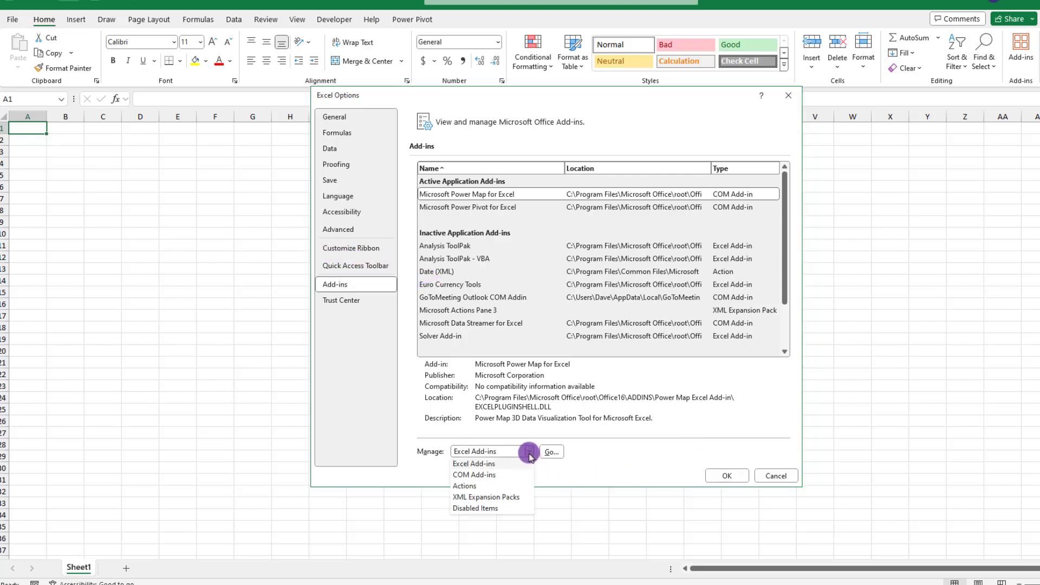
pyautogui.click(485, 476)
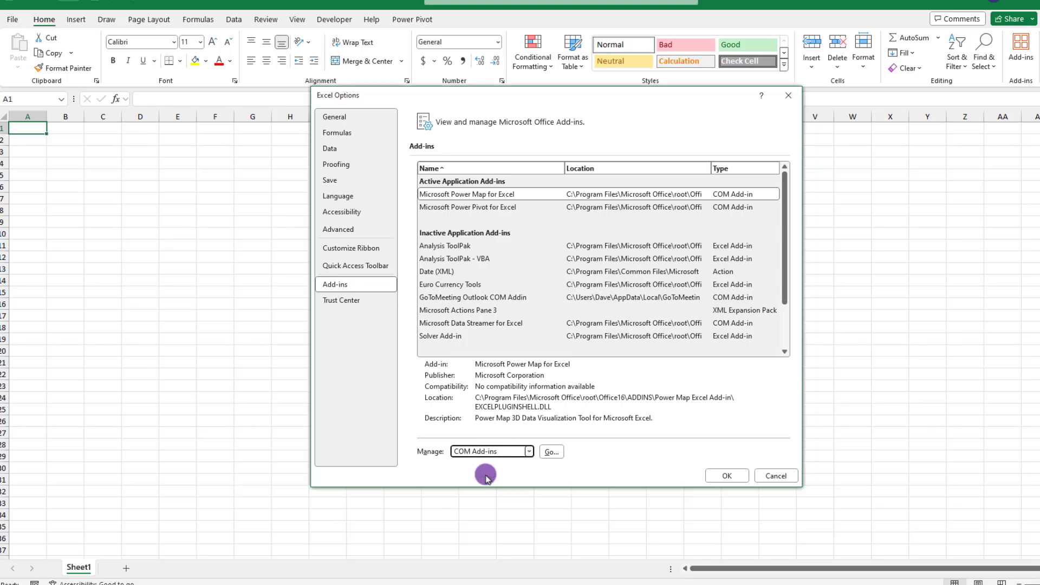
pyautogui.click(553, 451)
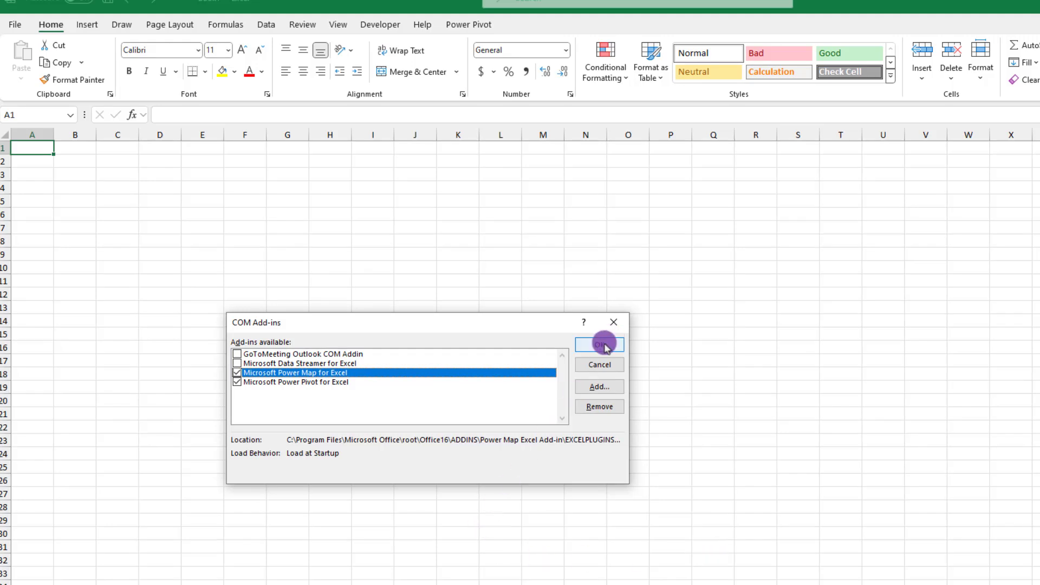
pyautogui.click(613, 321)
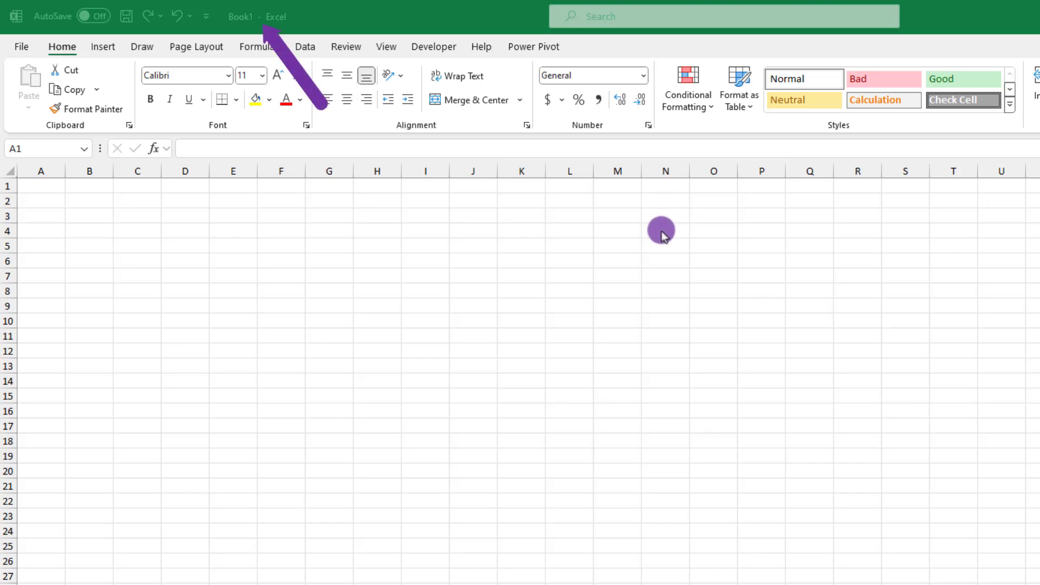
# - Open the Power Pivot data model window and start a table import with Excel File as the data source
pyautogui.click(954, 16)
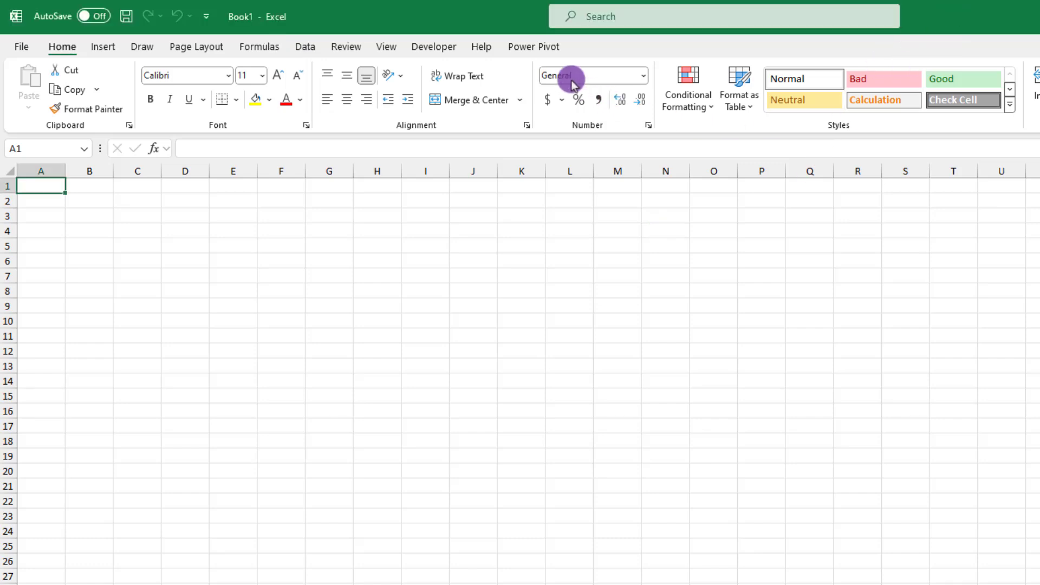
pyautogui.click(547, 47)
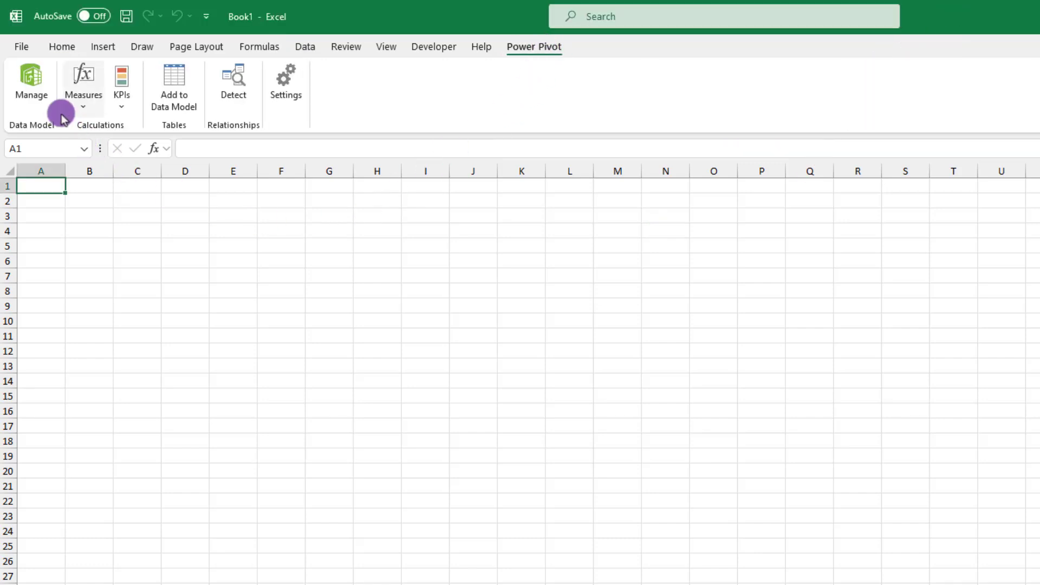
pyautogui.click(30, 82)
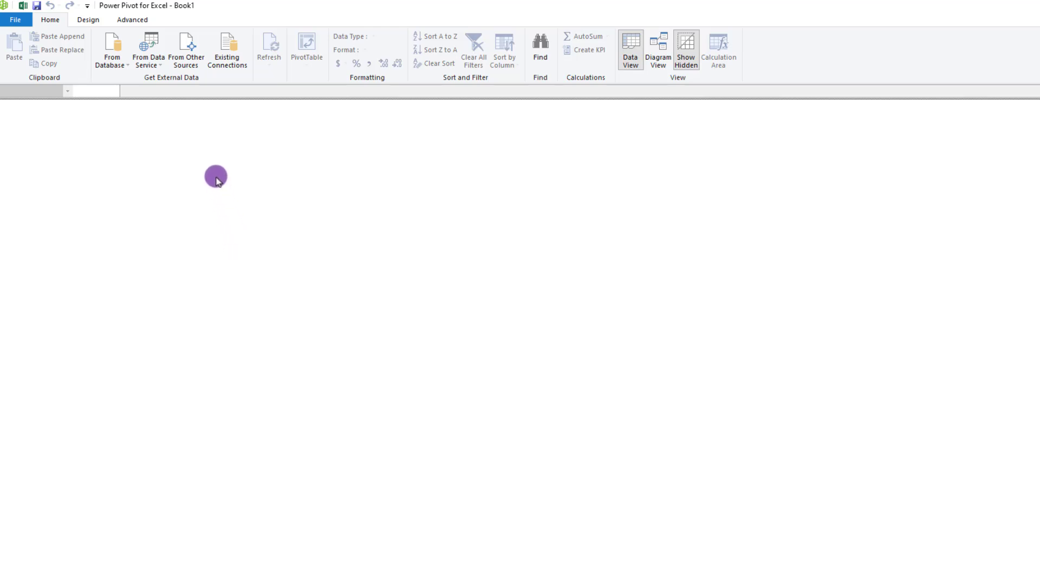
pyautogui.click(189, 49)
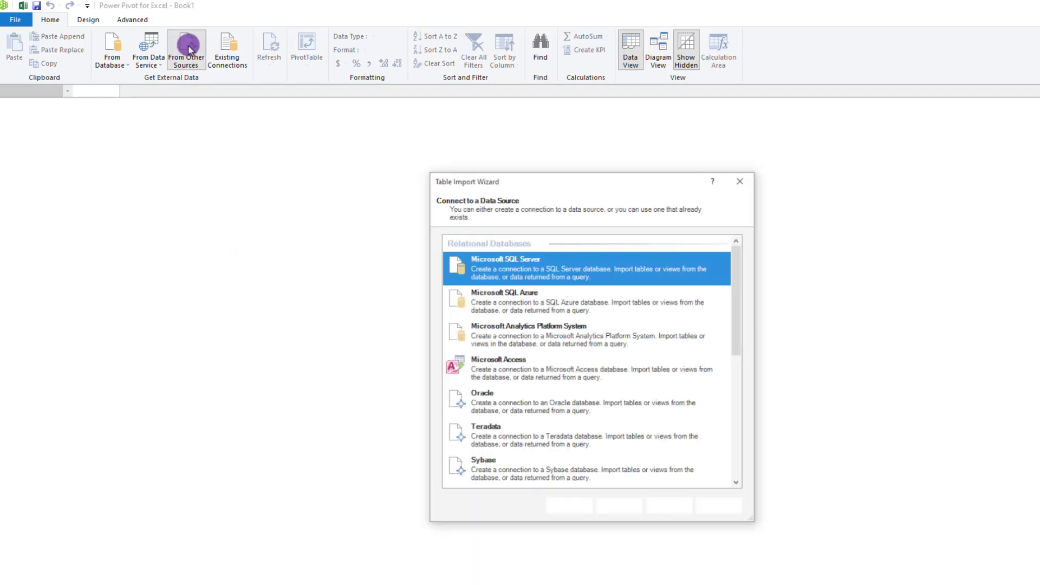
pyautogui.scroll(-2, 526, 345)
pyautogui.scroll(-5, 526, 345)
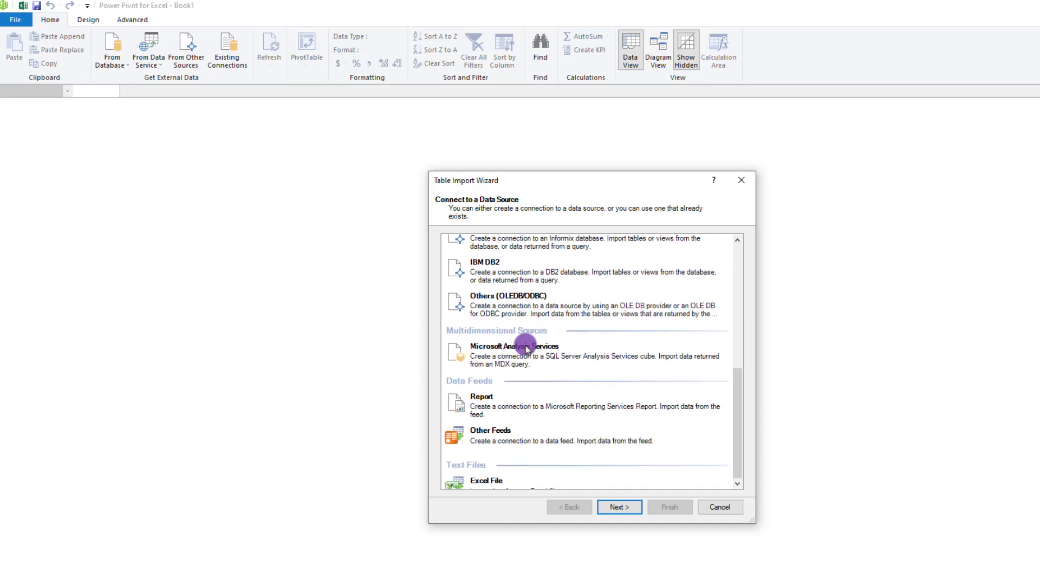
pyautogui.click(506, 438)
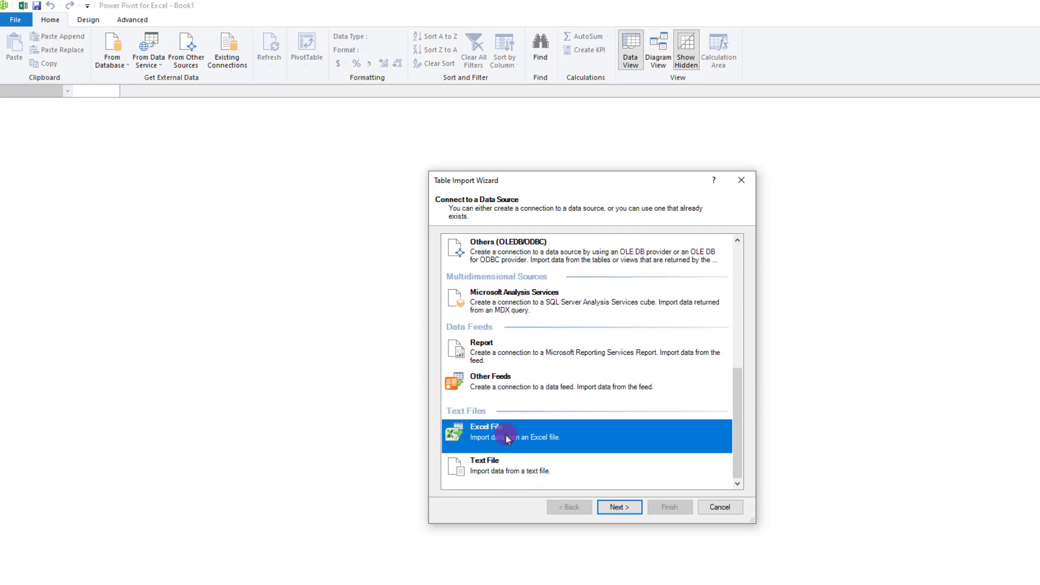
pyautogui.click(616, 508)
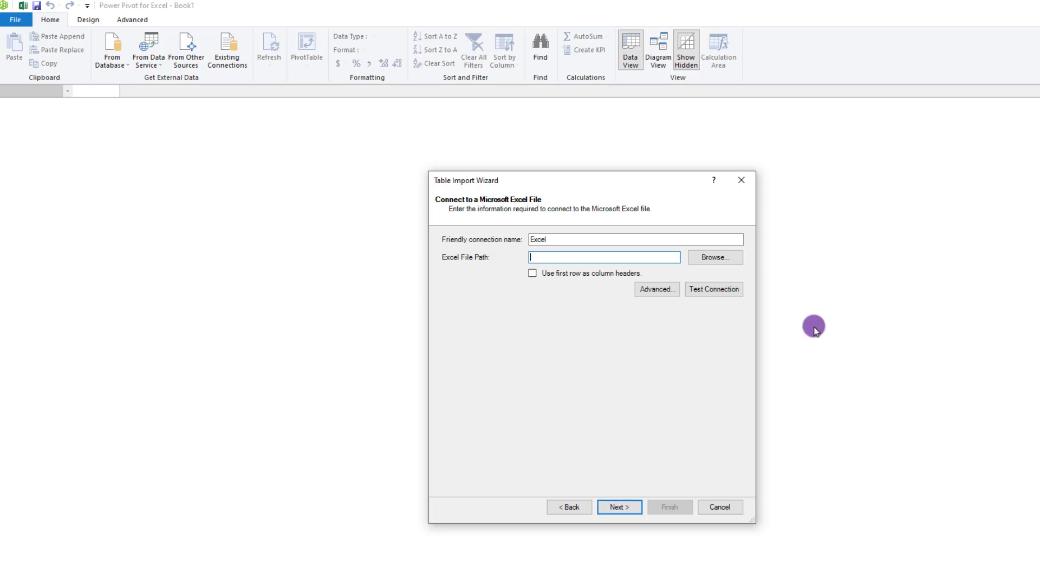
# - Connect the import to the workbook Data Model Sample File, using its first row as column headers
pyautogui.click(723, 258)
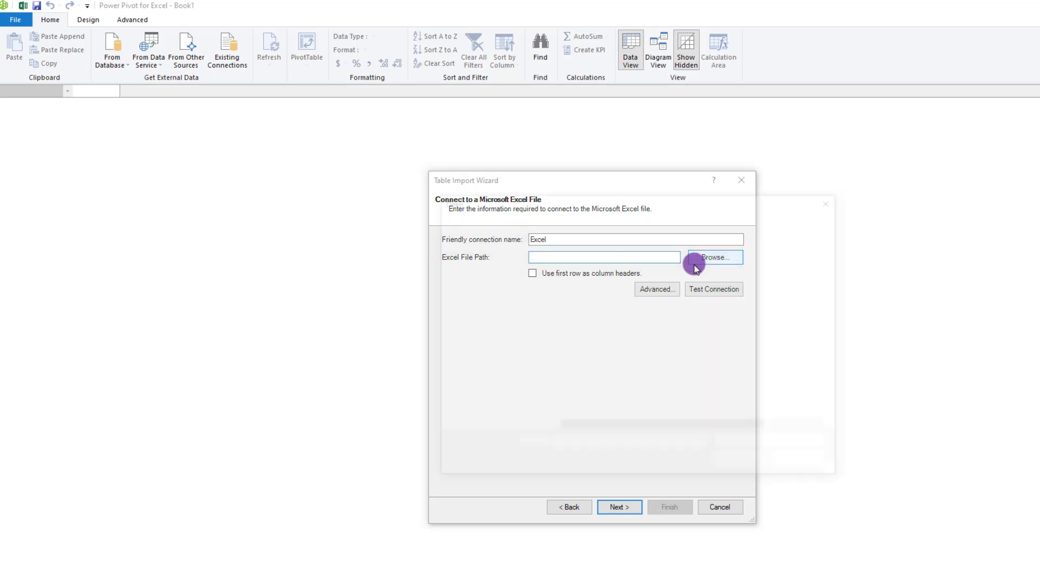
pyautogui.click(621, 278)
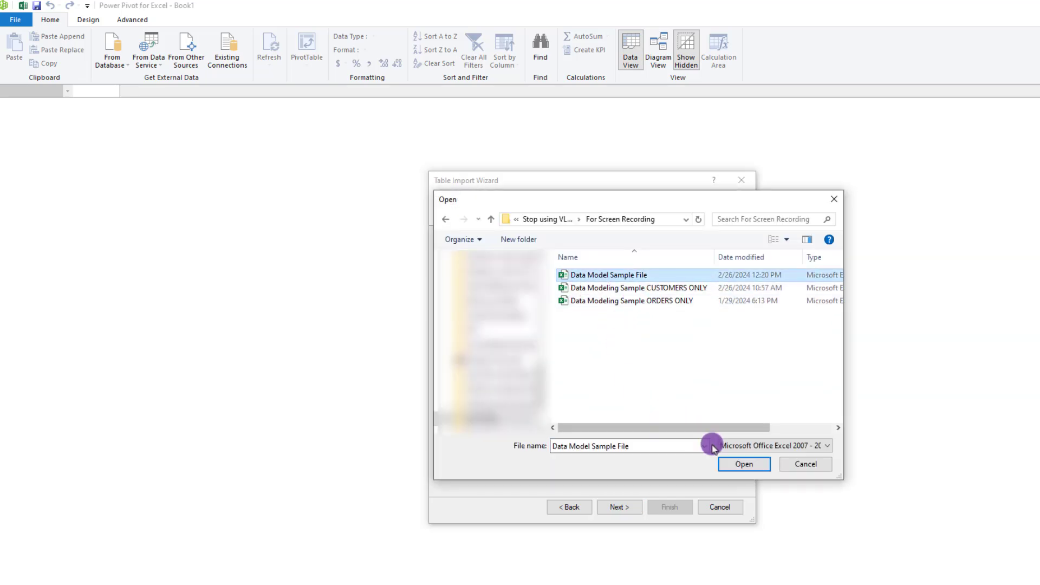
pyautogui.click(744, 465)
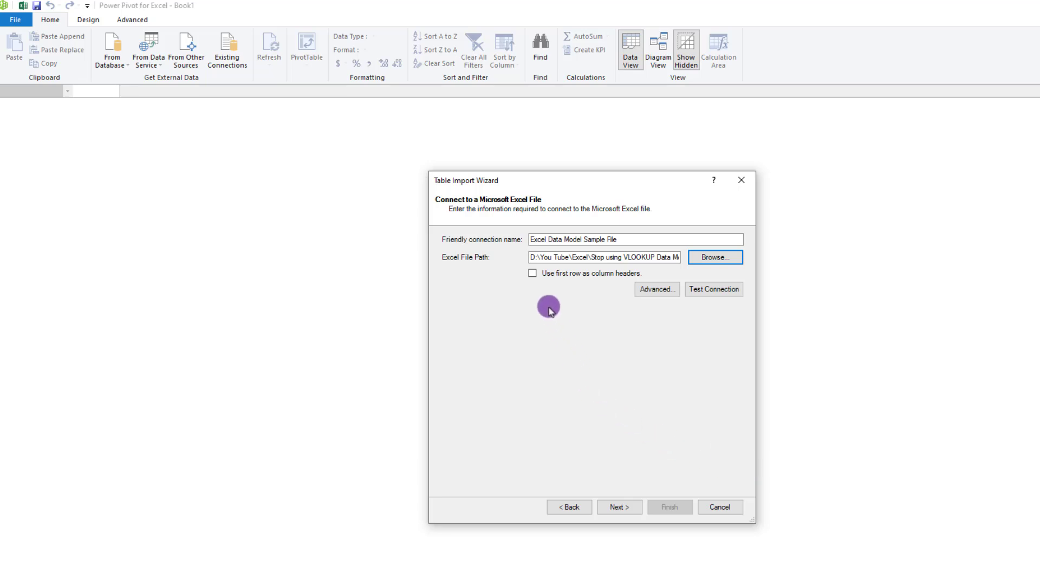
pyautogui.click(533, 274)
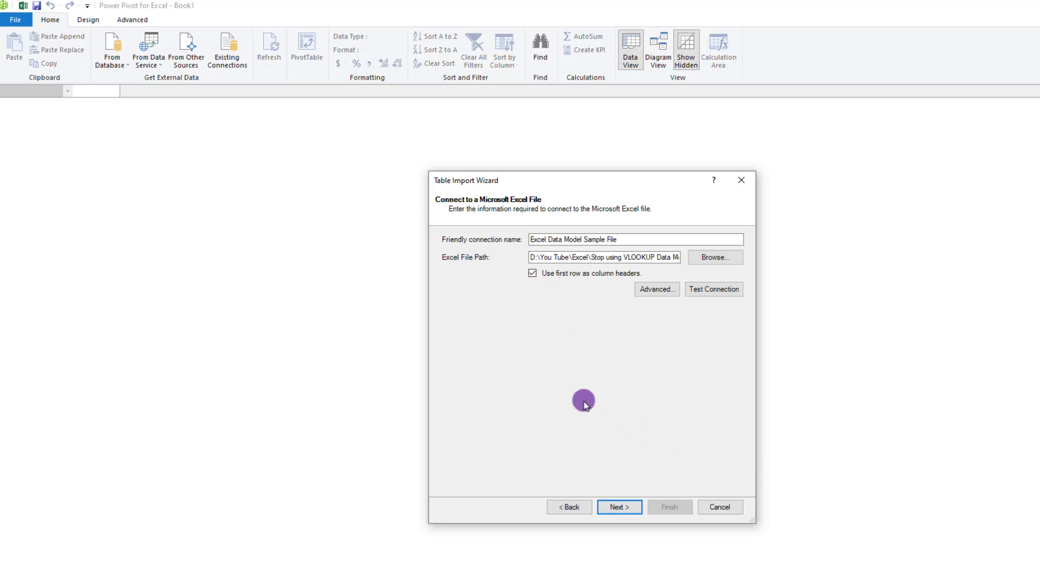
pyautogui.click(620, 508)
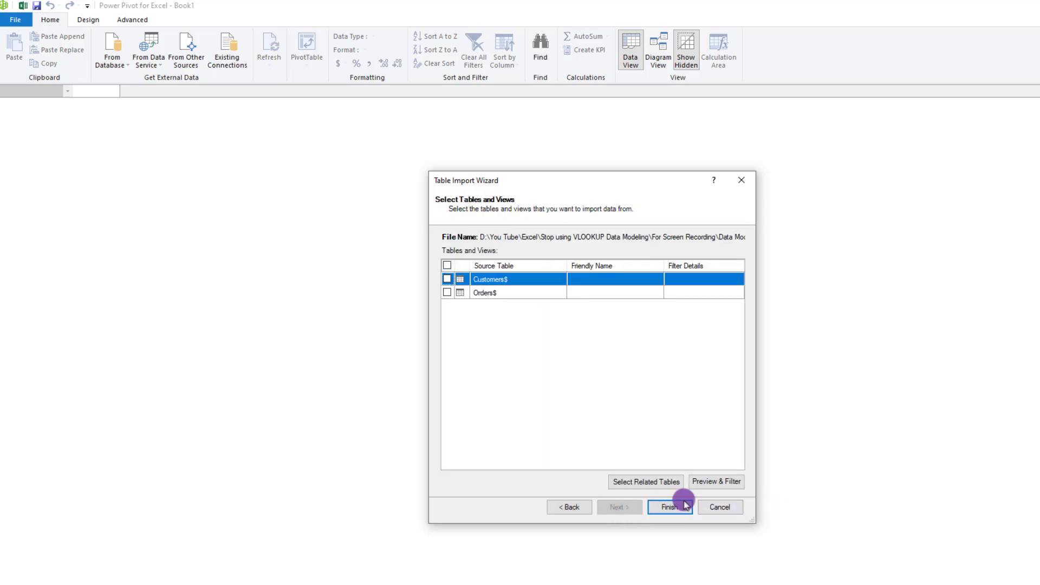
# - Import the Customers and Orders tables into the data model and look through their table sheets
pyautogui.click(447, 279)
pyautogui.click(447, 293)
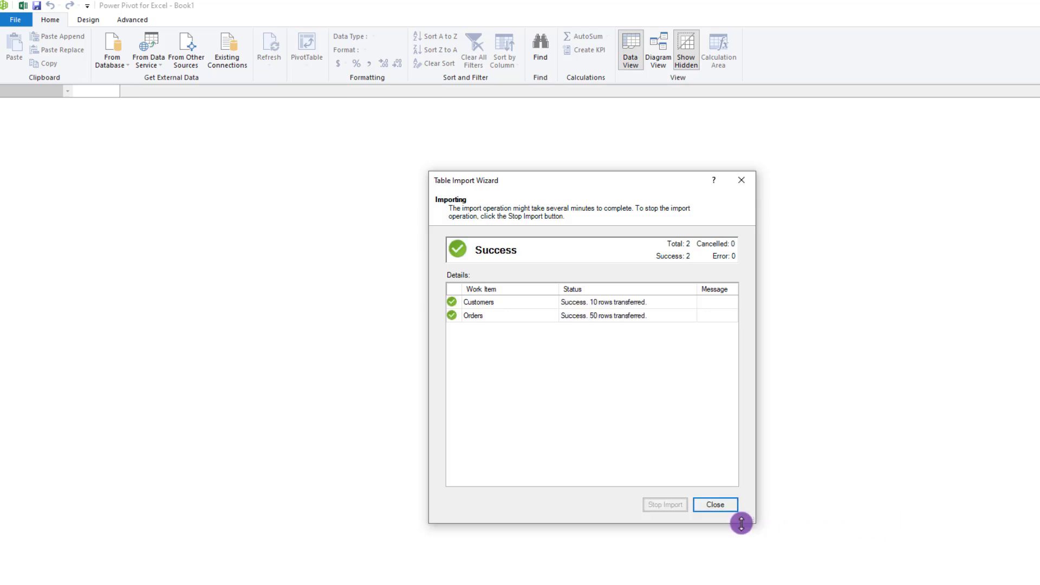
pyautogui.click(716, 504)
pyautogui.click(54, 571)
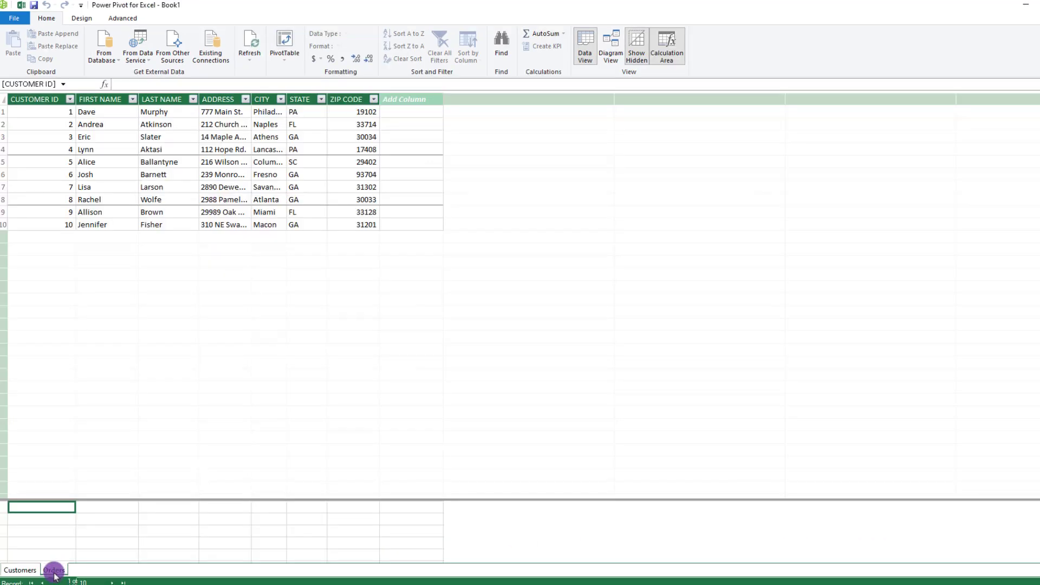
pyautogui.click(27, 573)
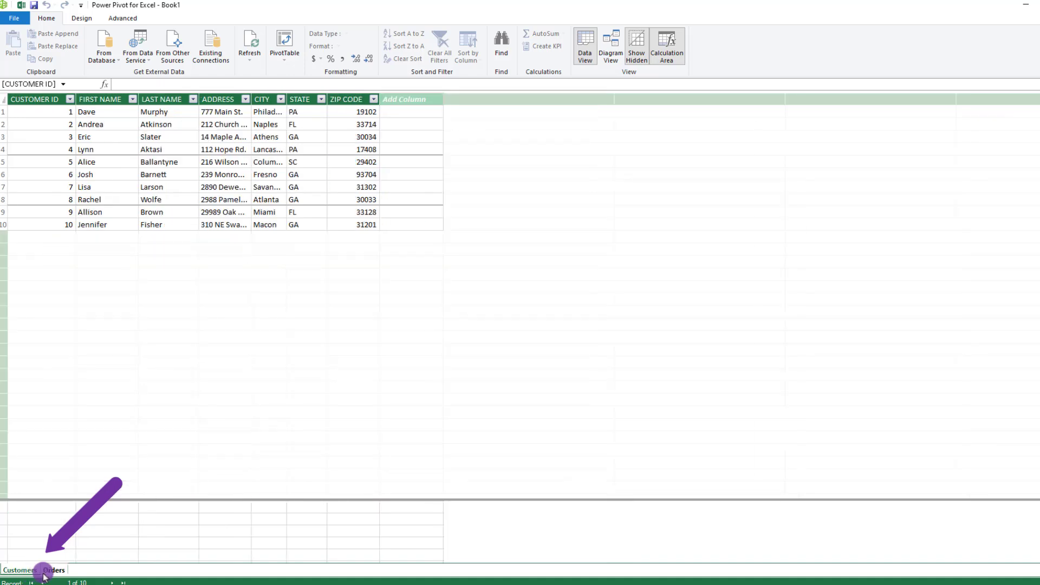
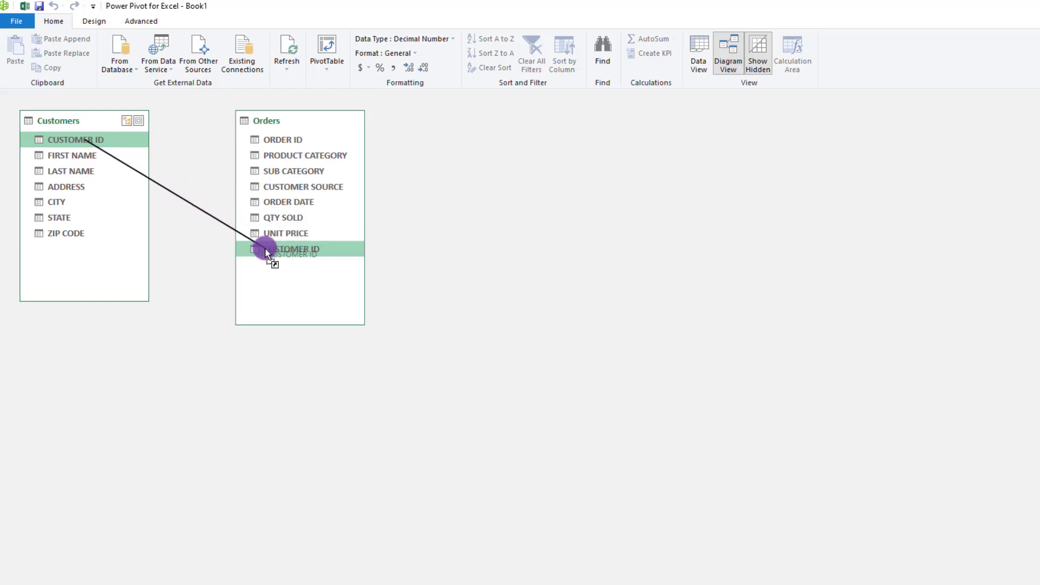
# - Create a relationship from CUSTOMER ID in Customers to CUSTOMER ID in Orders and return to the data view
pyautogui.moveTo(265, 249); pyautogui.dragTo(265, 248)
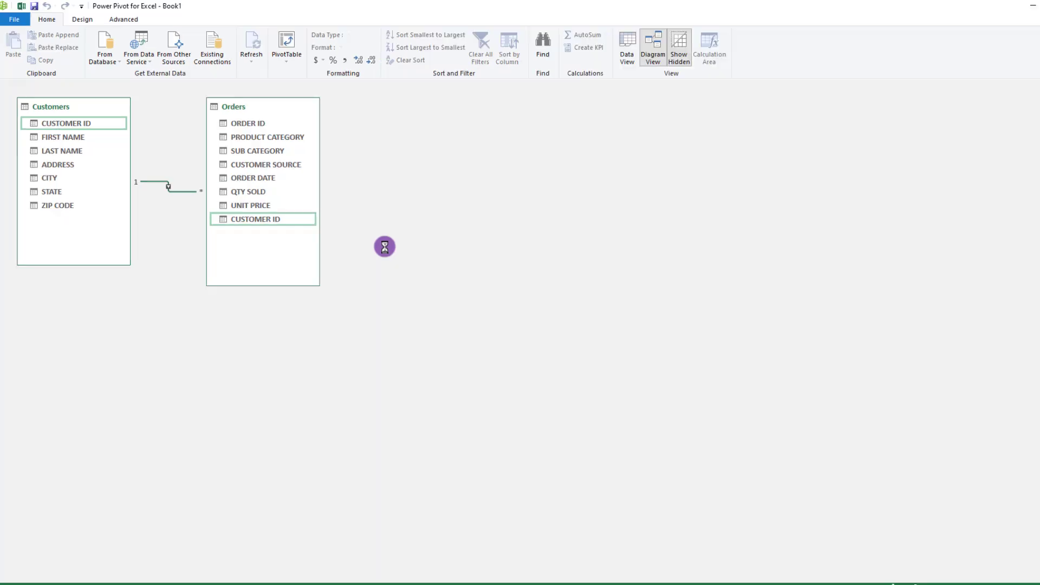
pyautogui.click(627, 46)
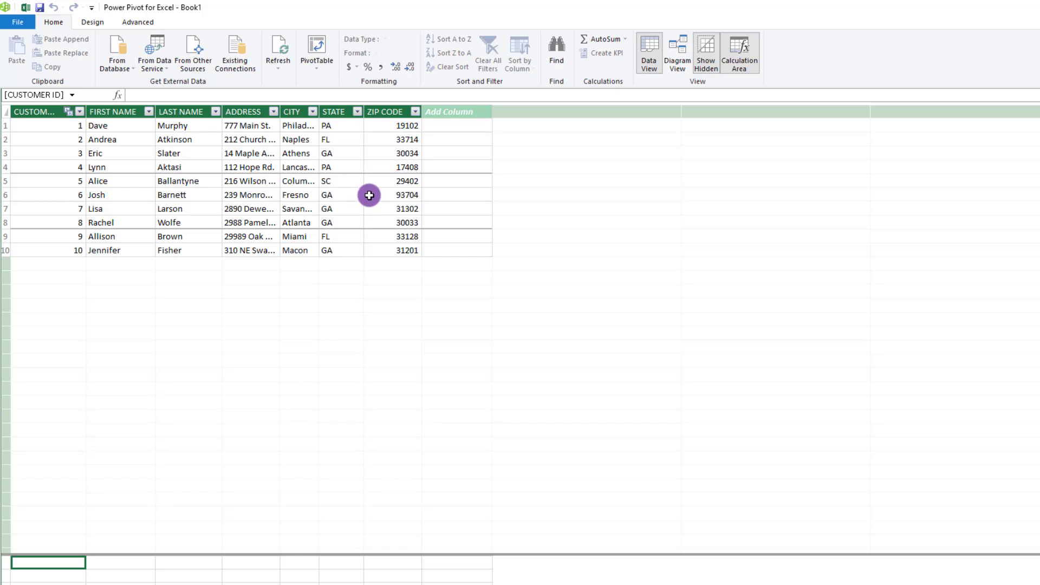
# - Insert a PivotTable from the data model on the existing worksheet at Sheet1 cell A1
pyautogui.click(317, 70)
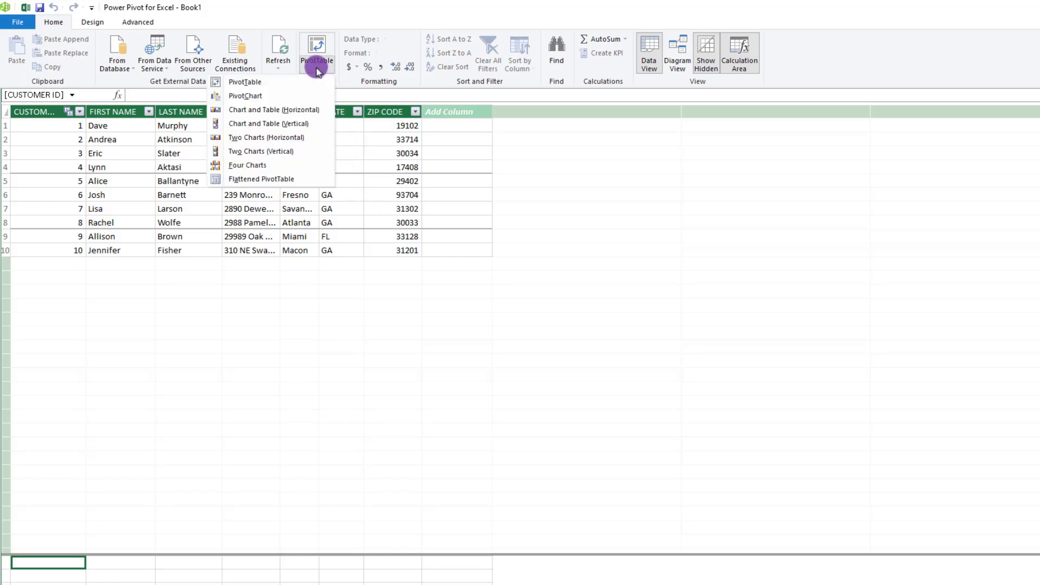
pyautogui.click(256, 83)
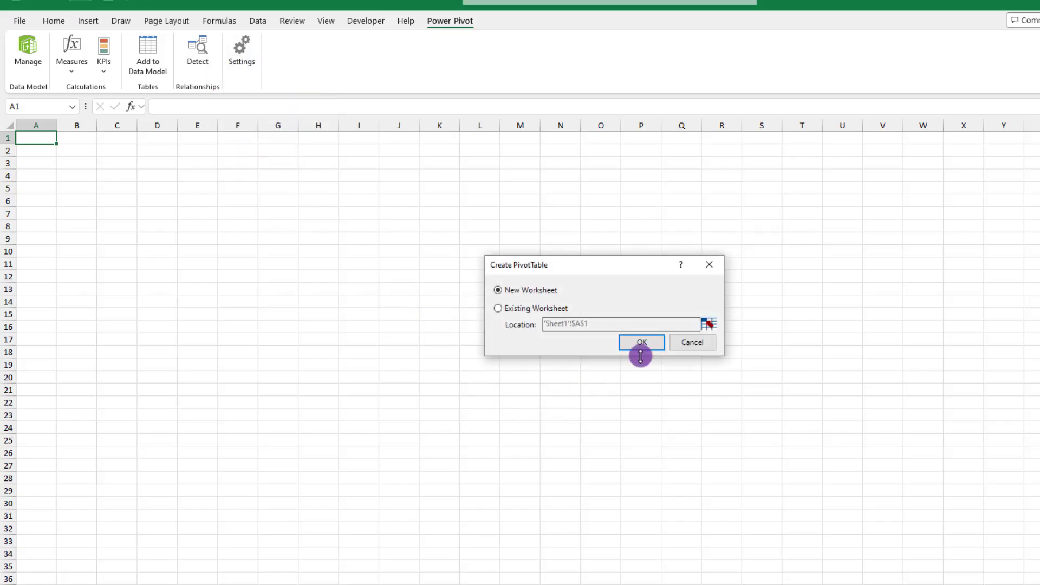
pyautogui.click(498, 308)
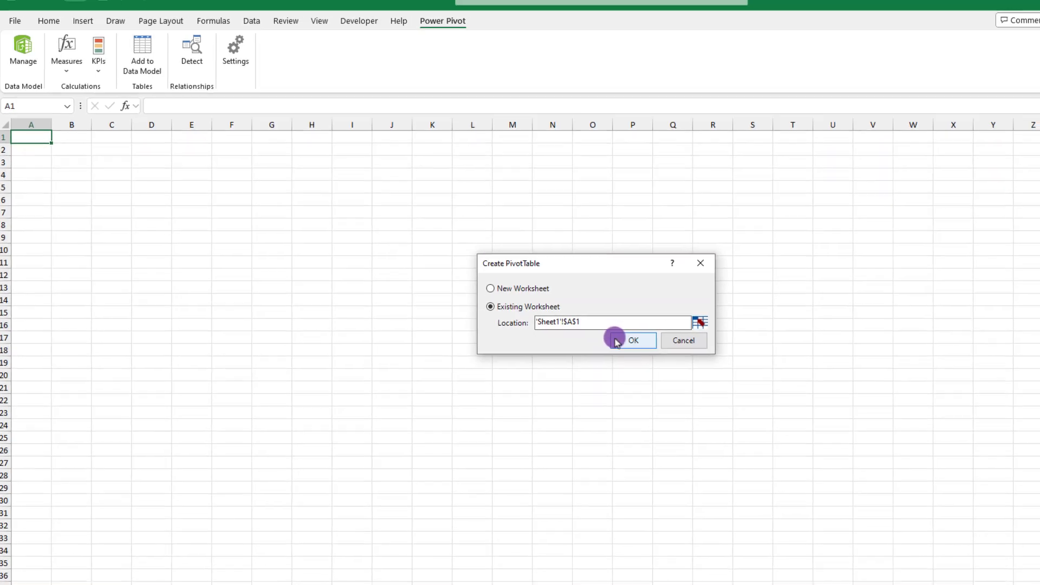
pyautogui.click(618, 340)
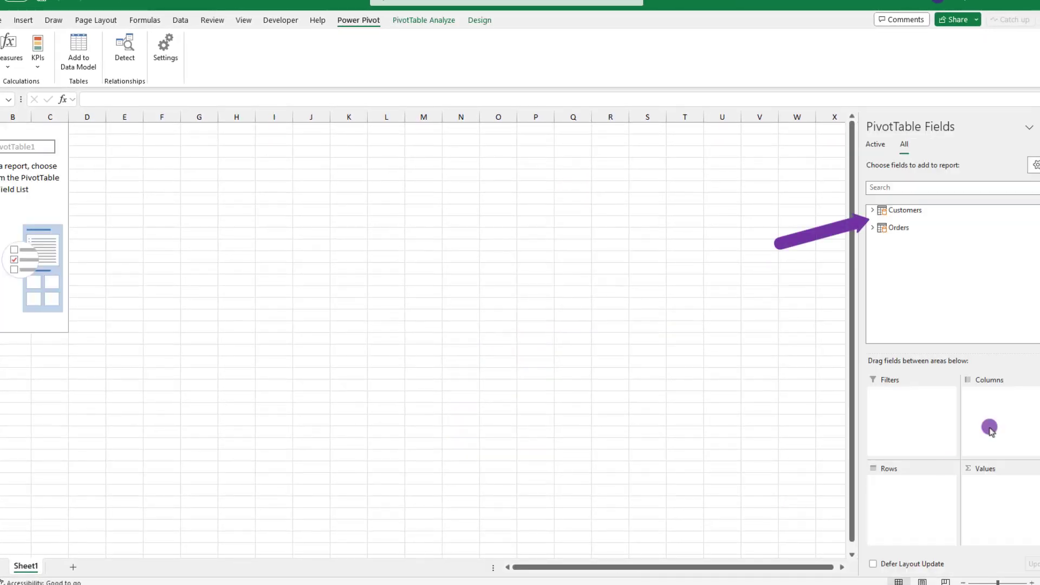
# - Build the PivotTable with PRODUCT CATEGORY and the customers' LAST NAME as rows and QTY SOLD as values
pyautogui.click(872, 211)
pyautogui.click(876, 325)
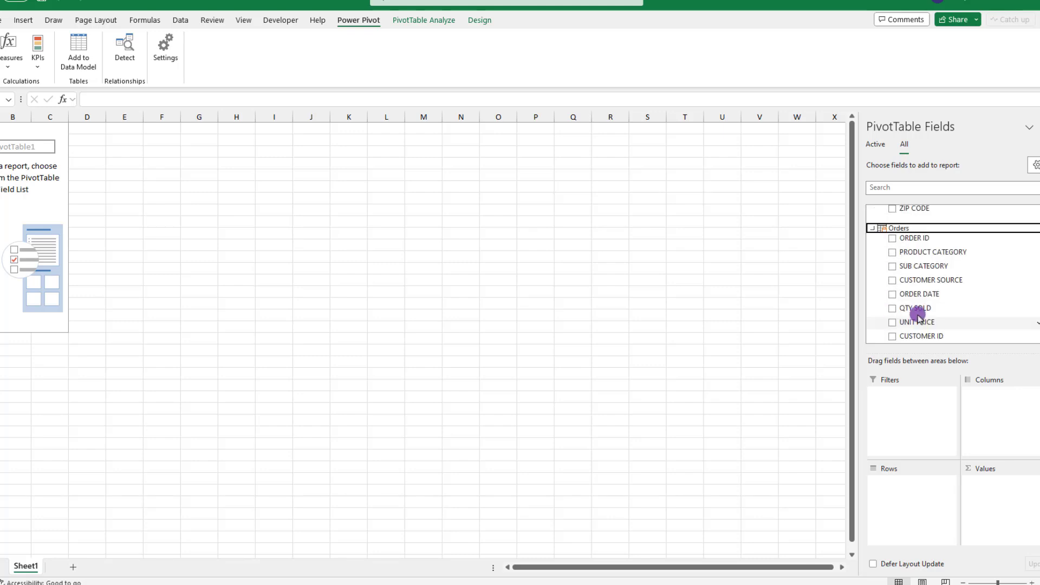
pyautogui.scroll(-1, 988, 281)
pyautogui.scroll(3, 989, 282)
pyautogui.scroll(-1, 973, 297)
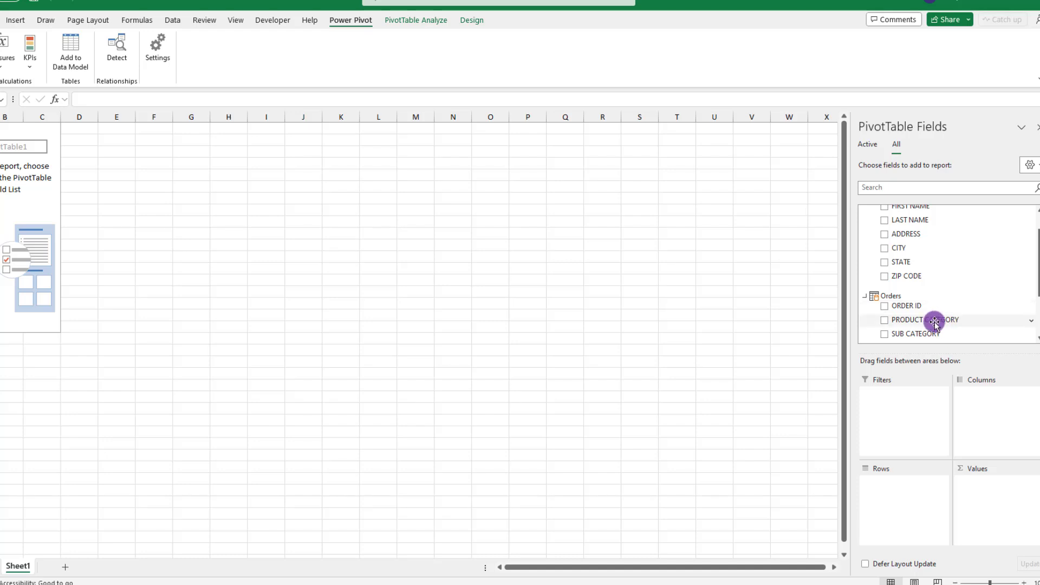
pyautogui.moveTo(926, 322); pyautogui.dragTo(910, 479)
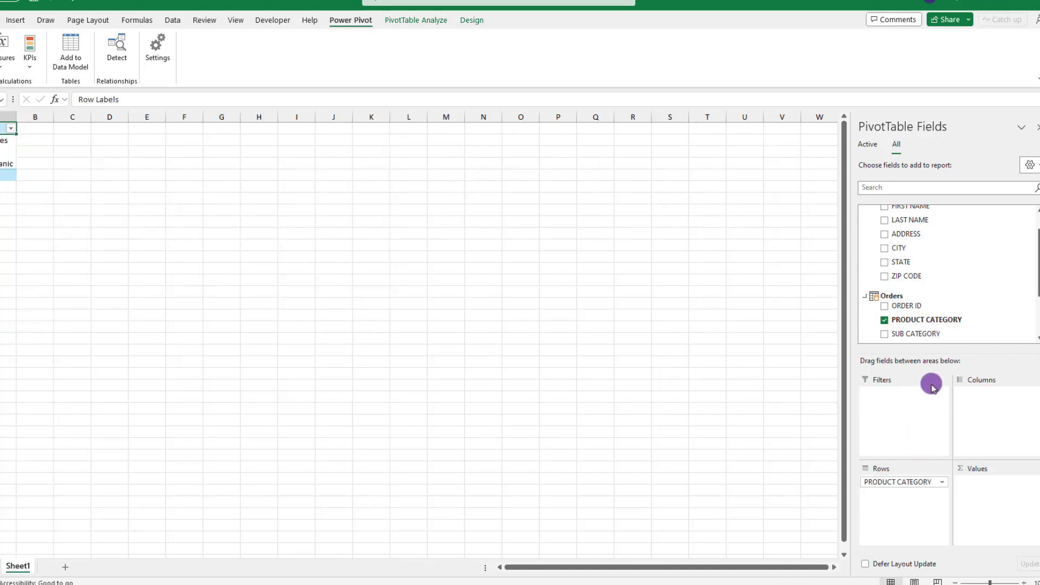
pyautogui.moveTo(914, 220); pyautogui.dragTo(913, 494)
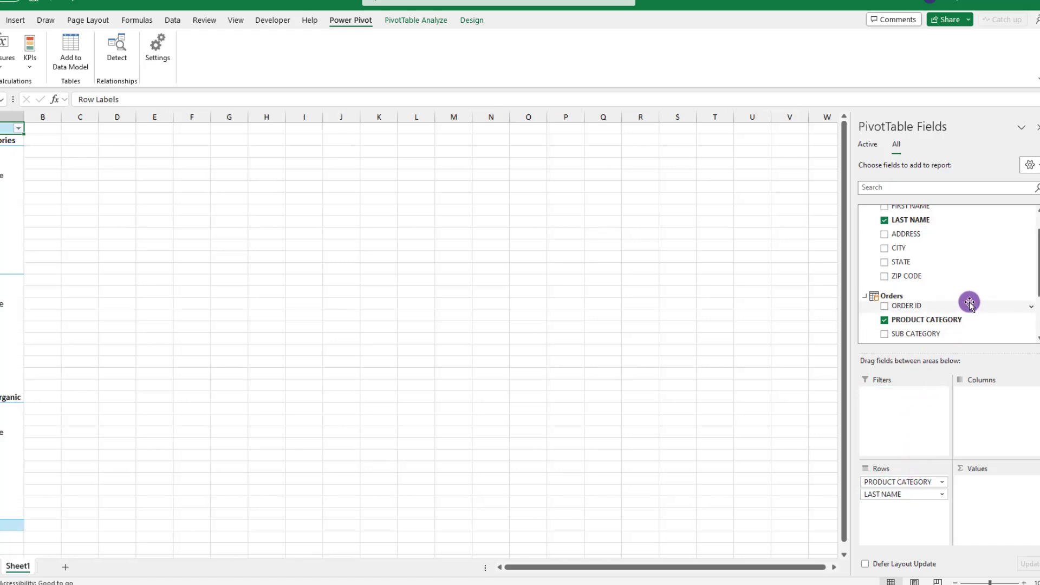
pyautogui.scroll(-2, 970, 304)
pyautogui.moveTo(911, 320); pyautogui.dragTo(992, 495)
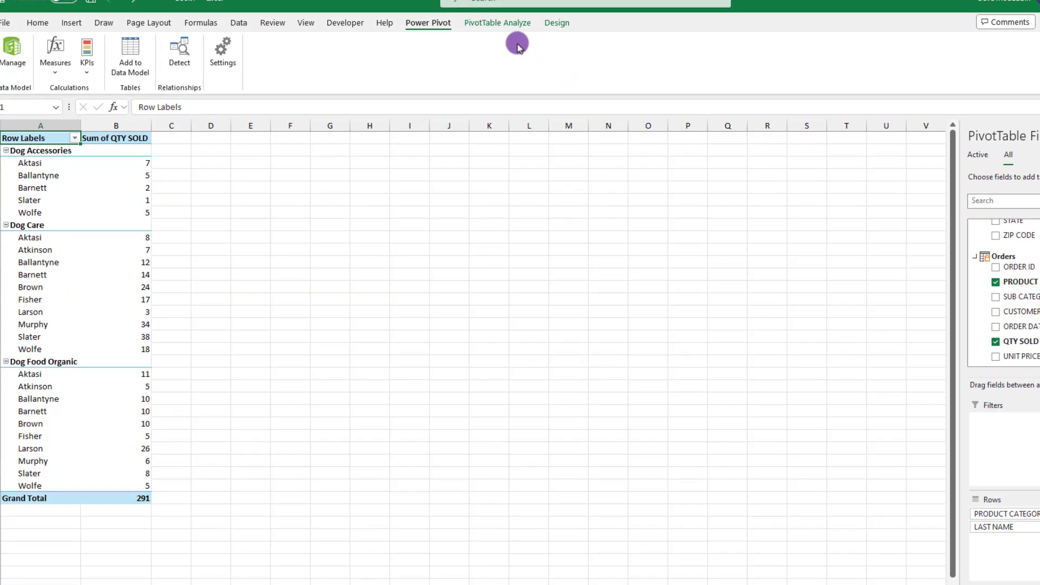
# - Clear all fields from the existing PivotTable
pyautogui.click(497, 23)
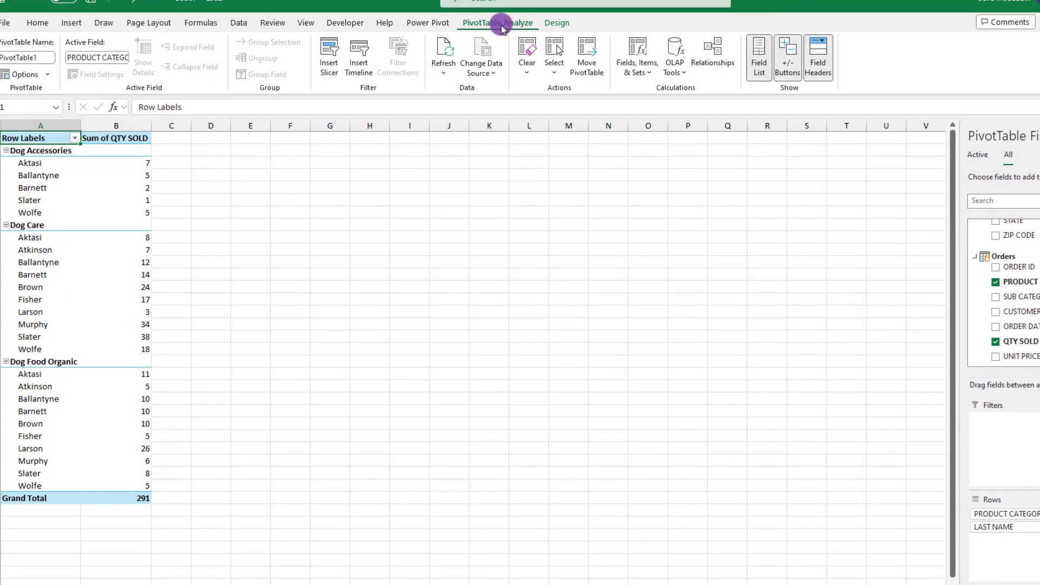
pyautogui.click(526, 74)
pyautogui.click(550, 90)
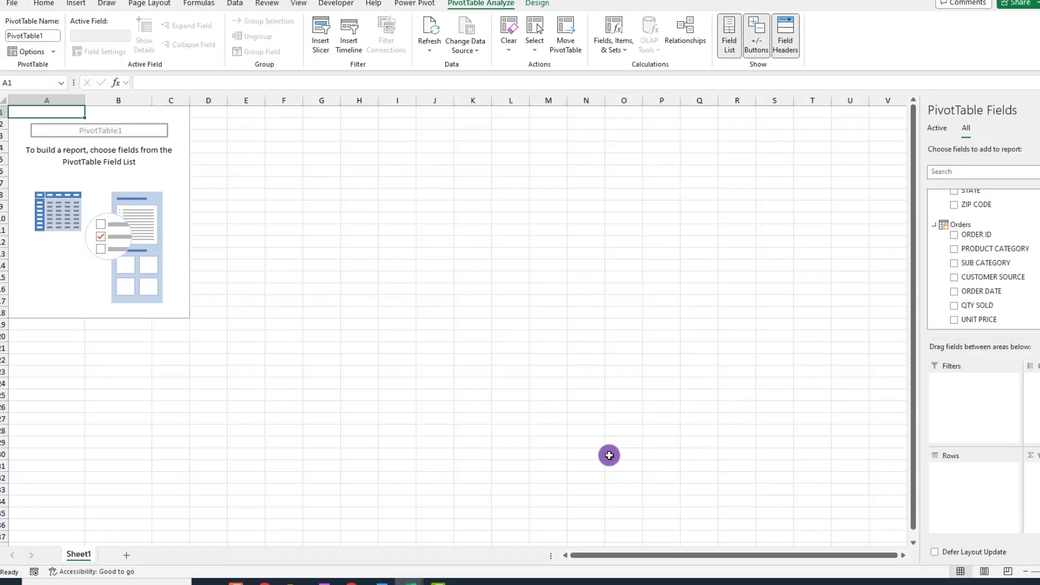
# - Reopen the Power Pivot data model window and show the Orders table
pyautogui.click(411, 580)
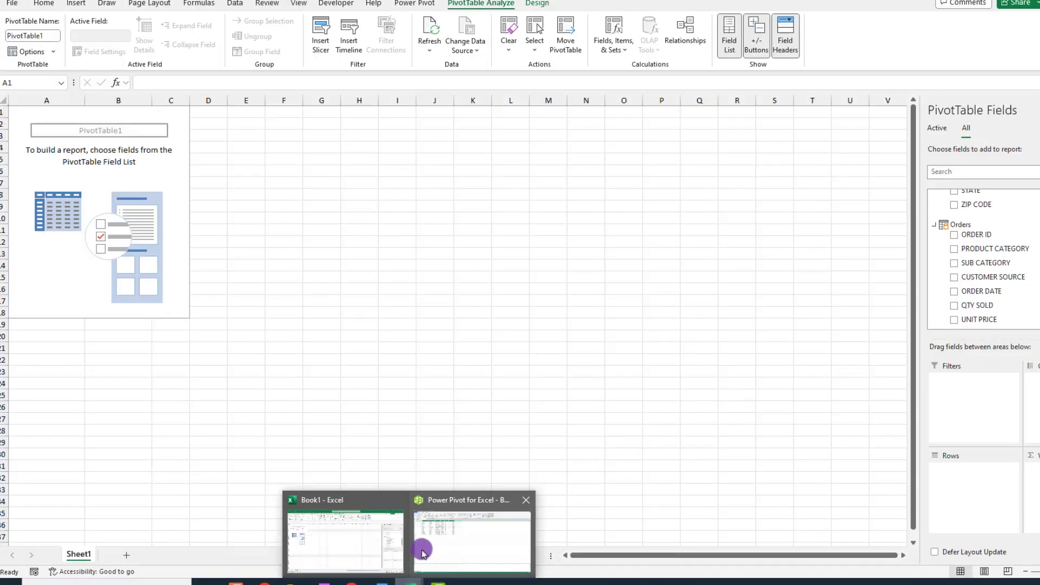
pyautogui.click(653, 455)
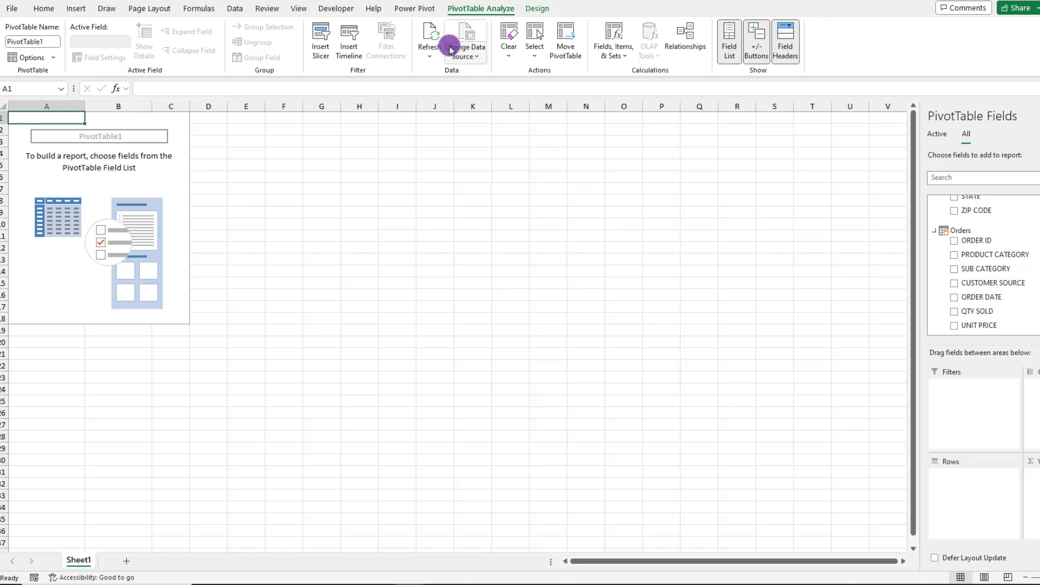
pyautogui.click(424, 9)
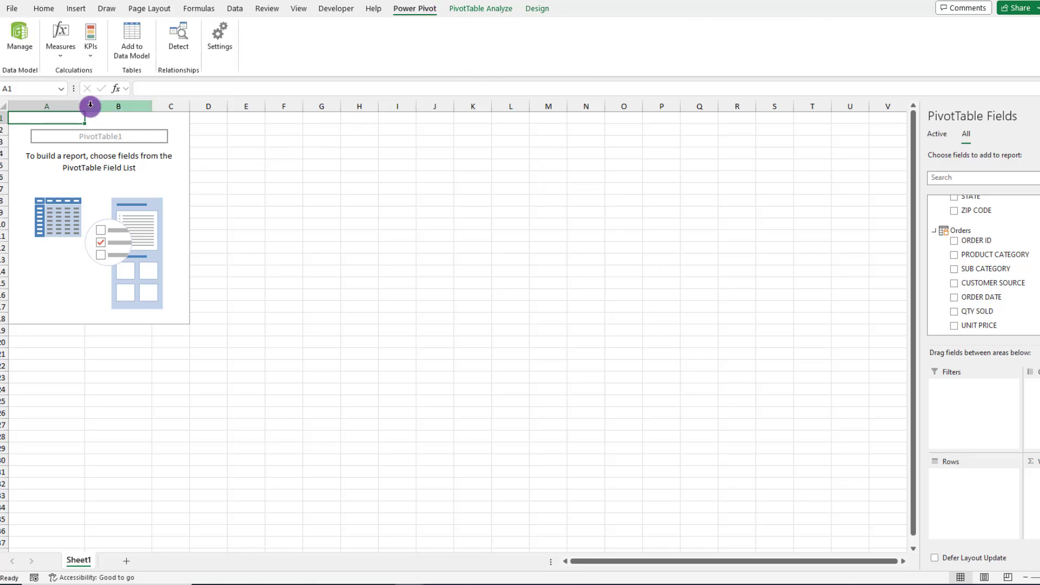
pyautogui.click(23, 38)
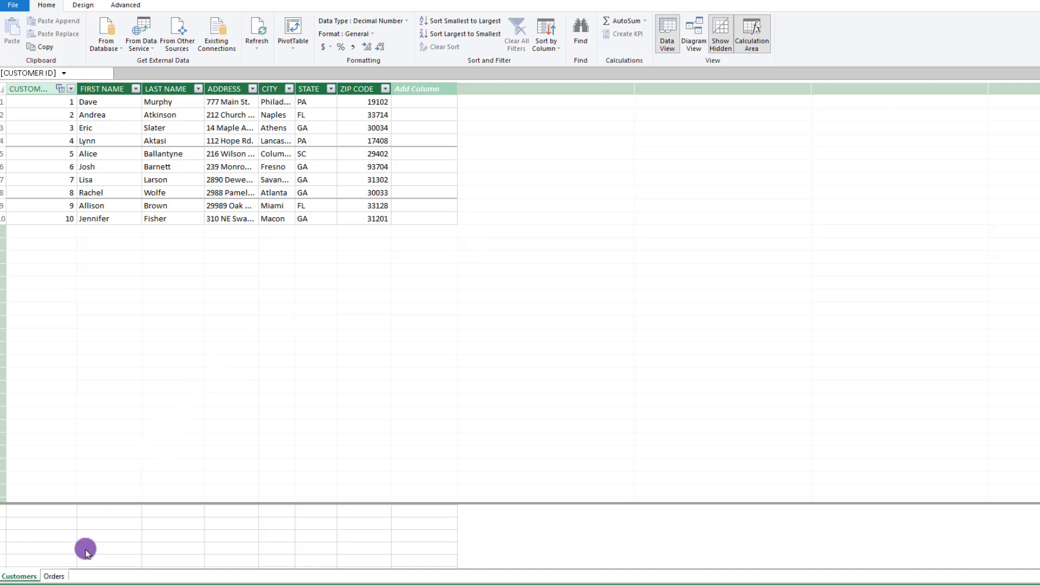
pyautogui.click(55, 577)
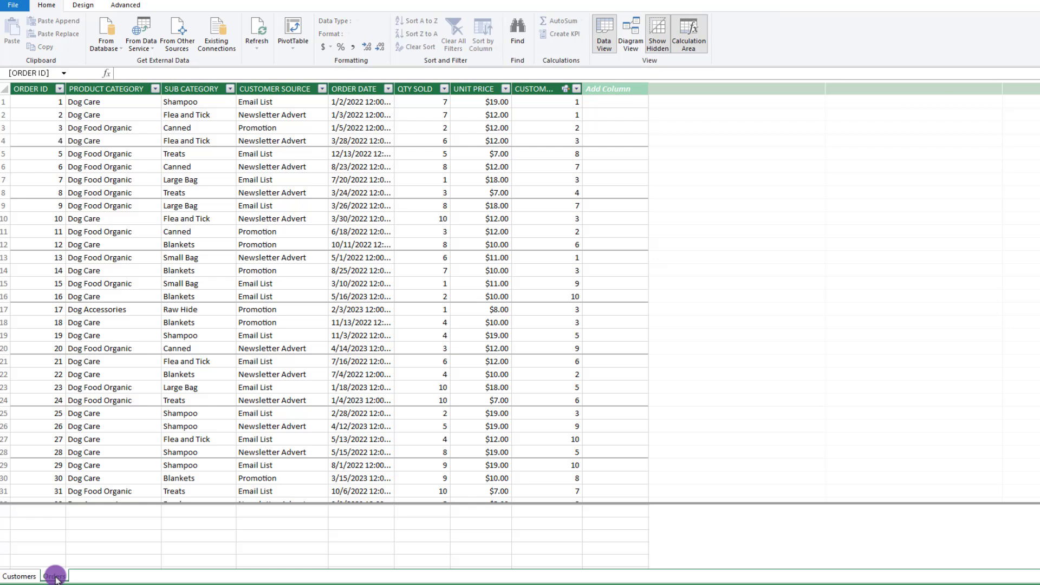
# - Add a calculated column to the Orders table that multiplies QTY SOLD by UNIT PRICE
pyautogui.click(609, 101)
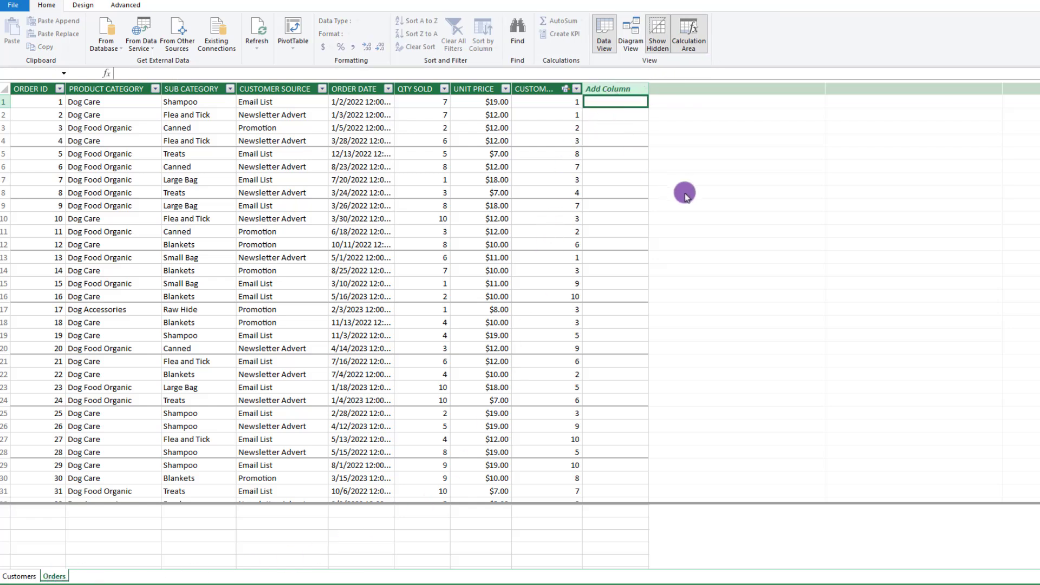
pyautogui.write('=')
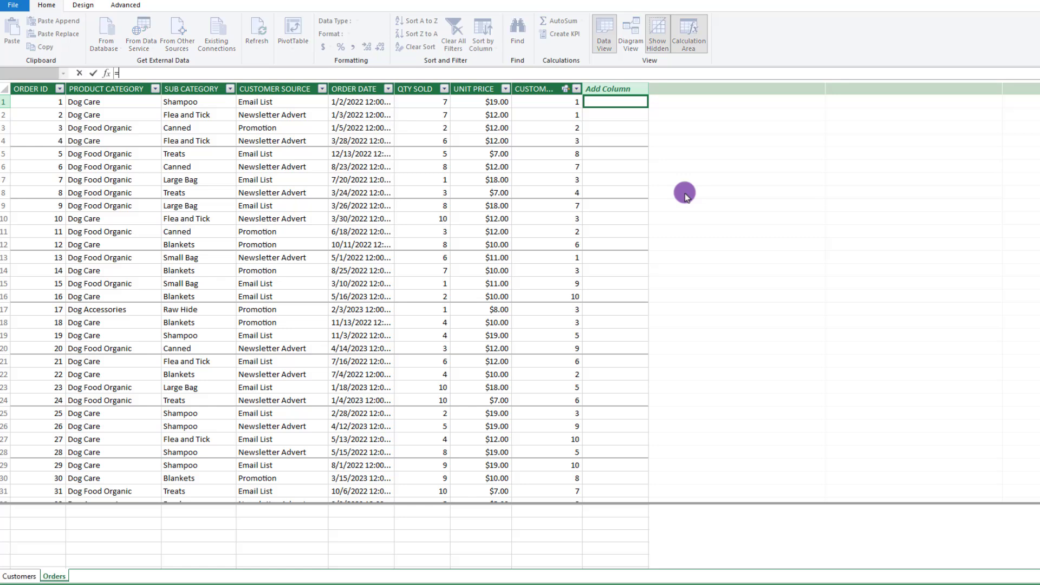
pyautogui.click(430, 102)
pyautogui.write('*')
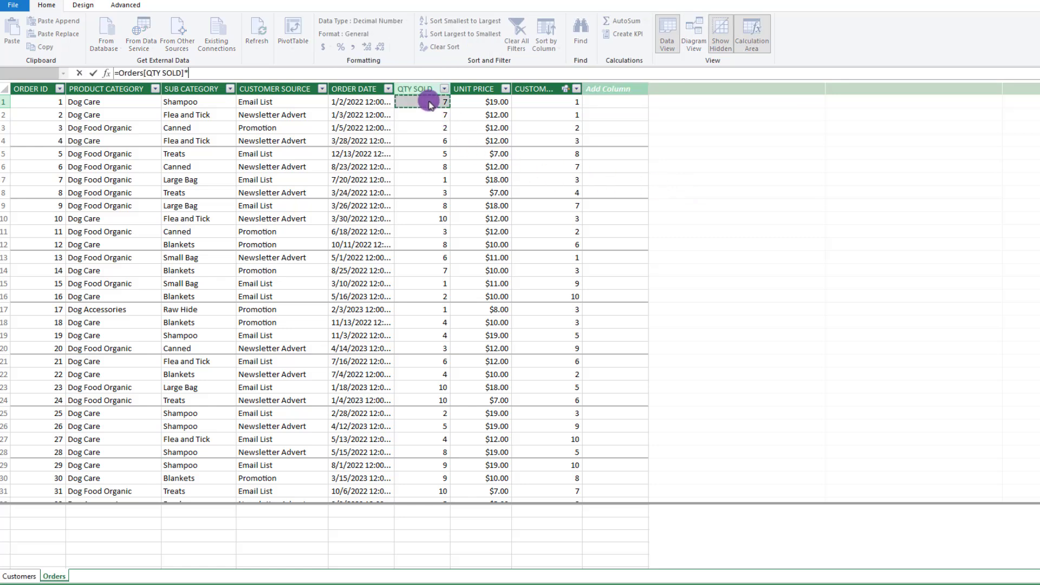
pyautogui.click(492, 101)
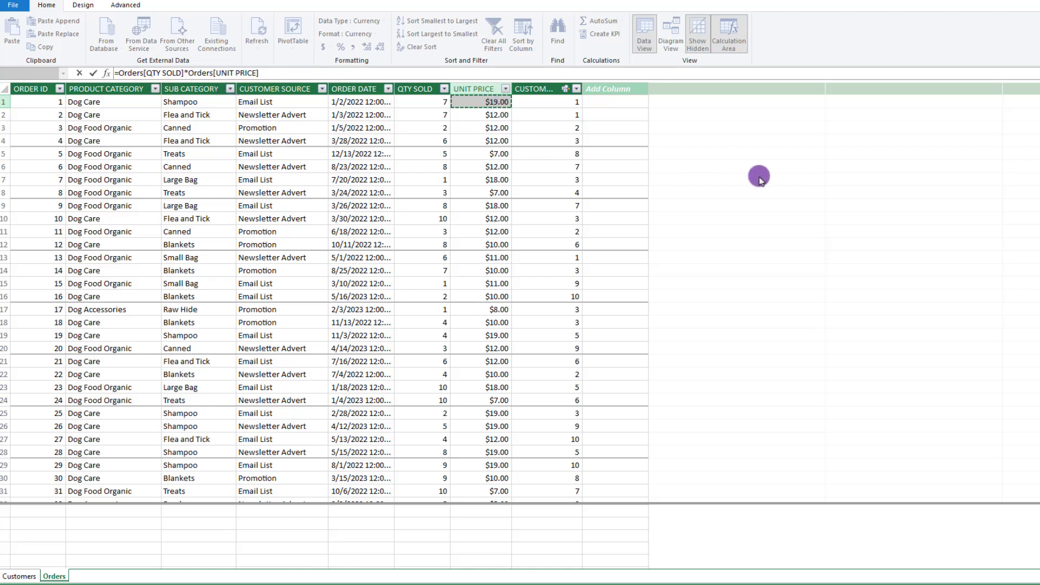
pyautogui.press('Return')
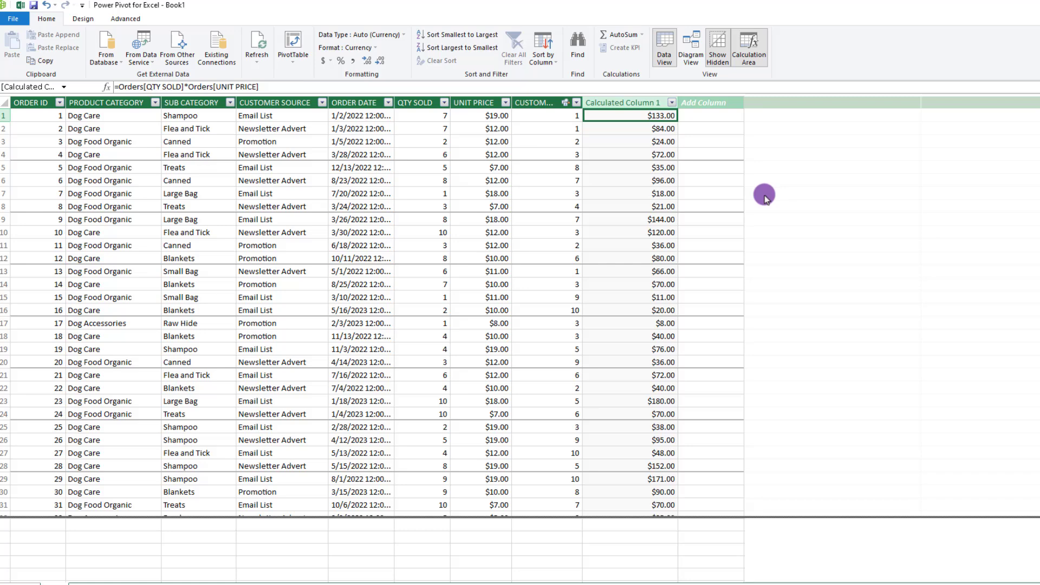
# - Rename the new calculated column as Sales and close the data model window
pyautogui.click(633, 104)
pyautogui.doubleClick(633, 105)
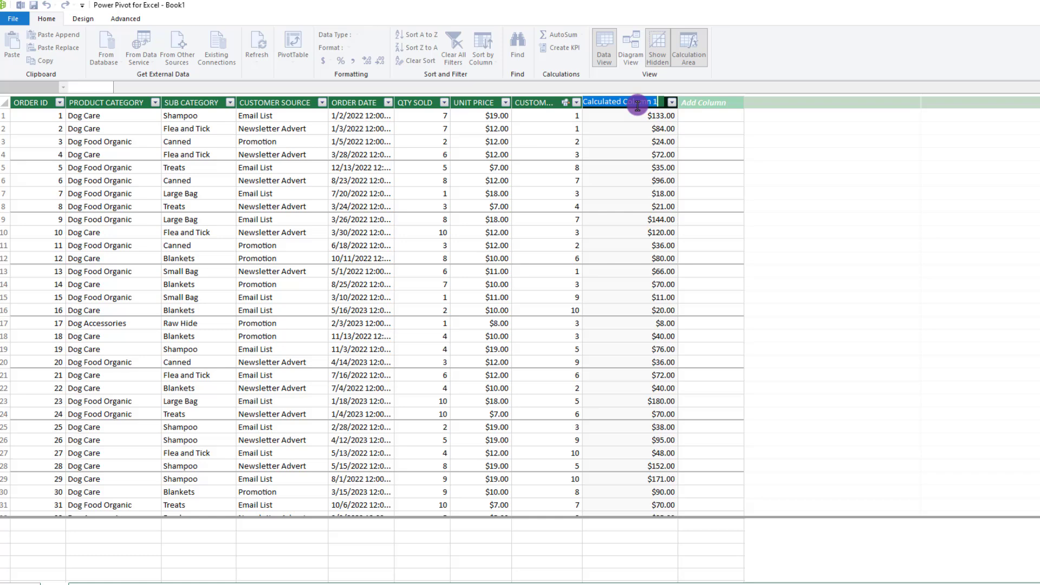
pyautogui.write('Sales')
pyautogui.press('Return')
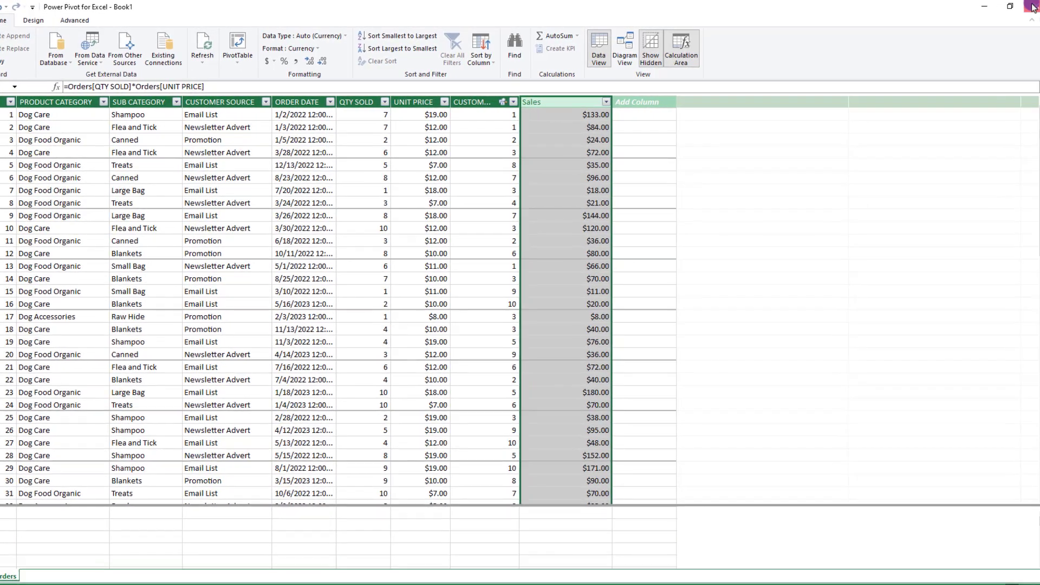
pyautogui.click(1032, 6)
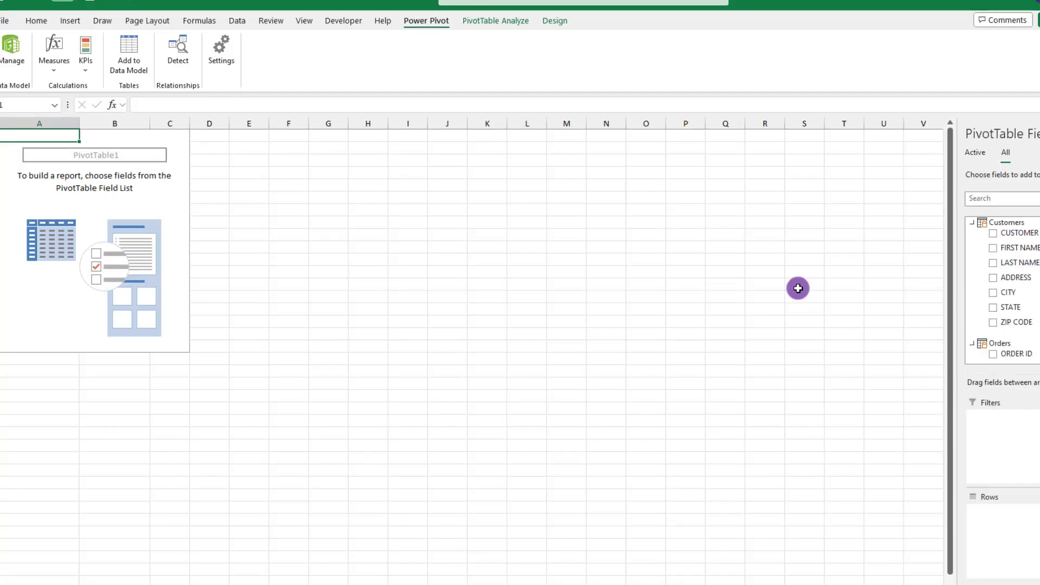
# - Rebuild the PivotTable with PRODUCT CATEGORY and the customers' LAST NAME as rows and Sales as values
pyautogui.scroll(-2, 1019, 265)
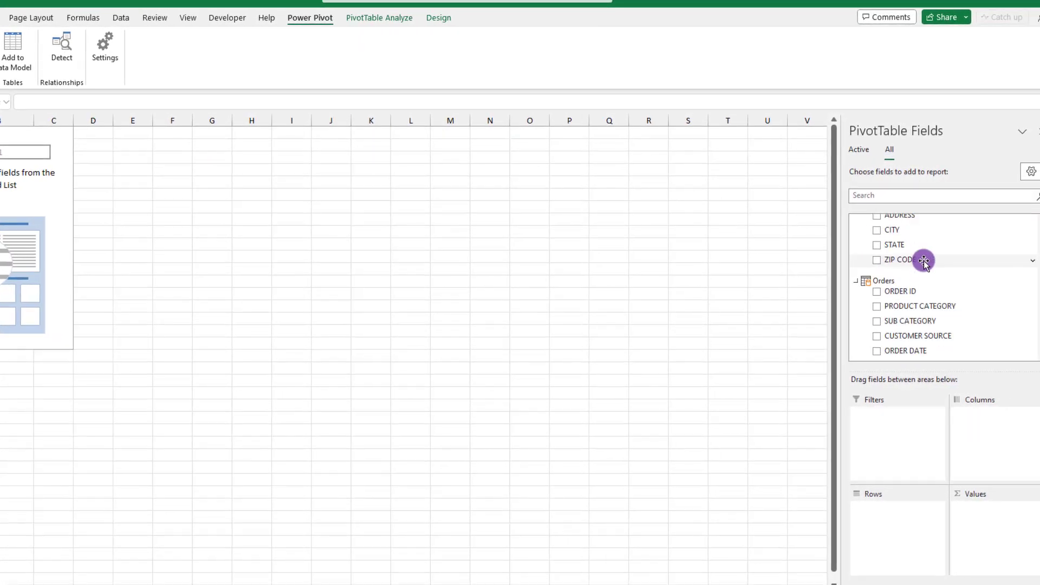
pyautogui.scroll(-2, 924, 261)
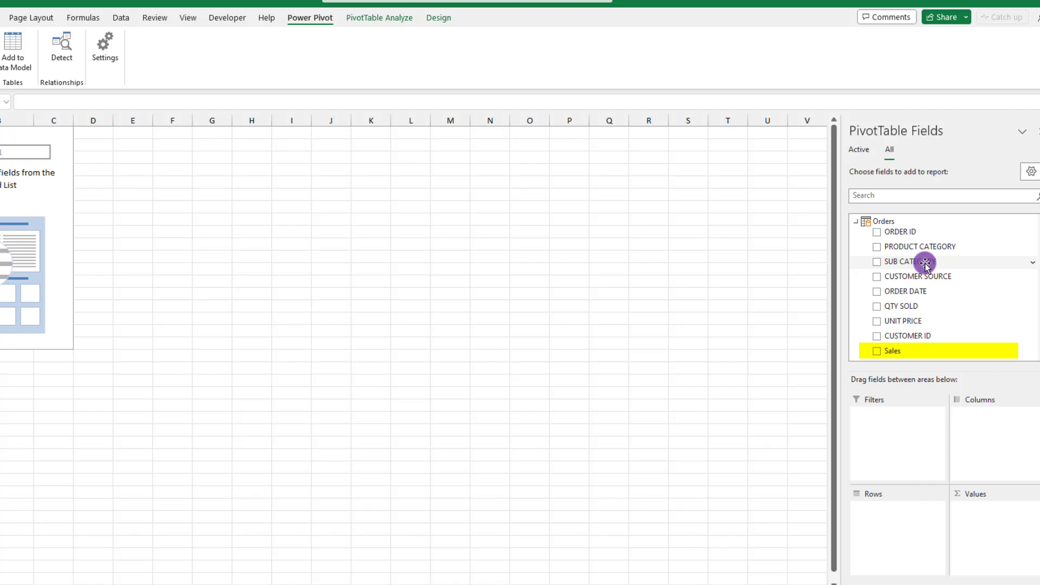
pyautogui.scroll(4, 925, 264)
pyautogui.scroll(-4, 924, 266)
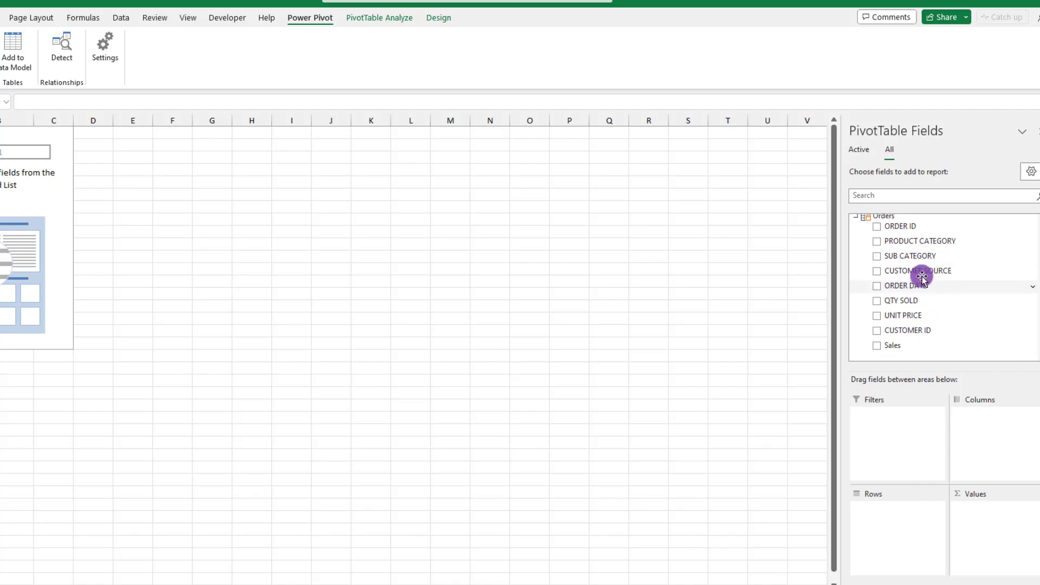
pyautogui.moveTo(916, 242); pyautogui.dragTo(912, 521)
pyautogui.scroll(3, 952, 341)
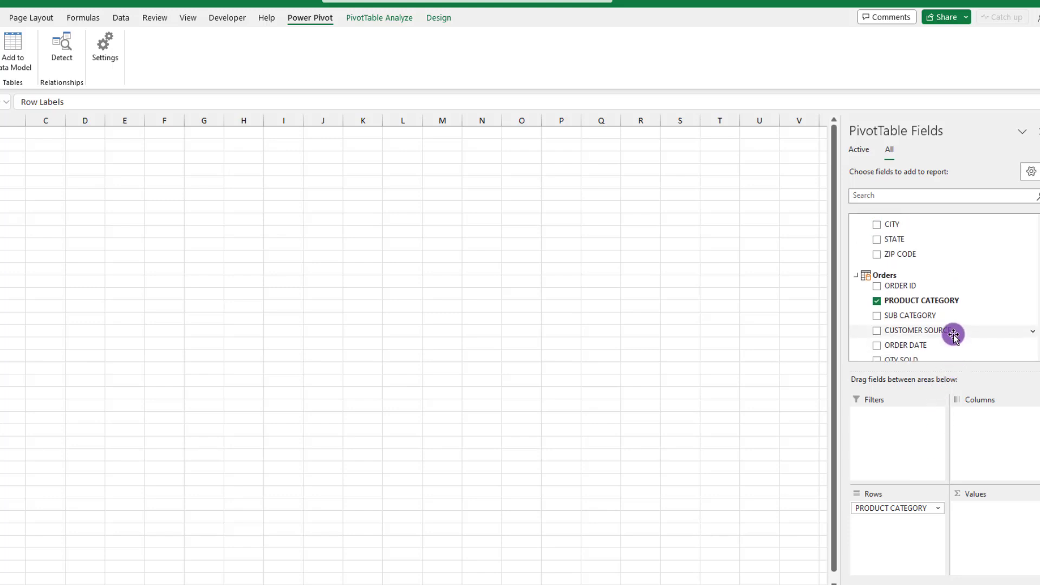
pyautogui.moveTo(889, 258); pyautogui.dragTo(903, 522)
pyautogui.scroll(-3, 940, 325)
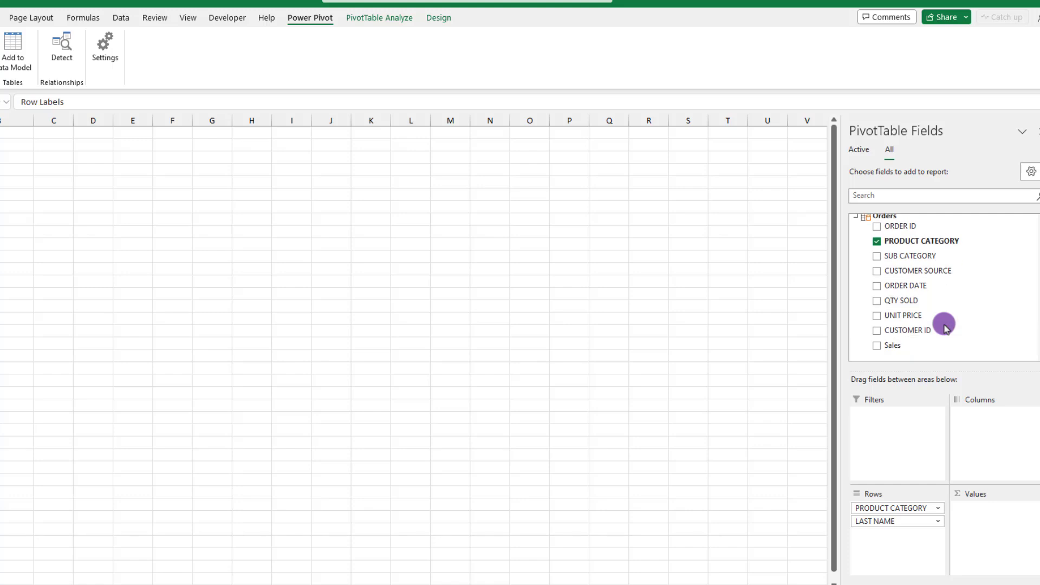
pyautogui.moveTo(899, 343); pyautogui.dragTo(1000, 520)
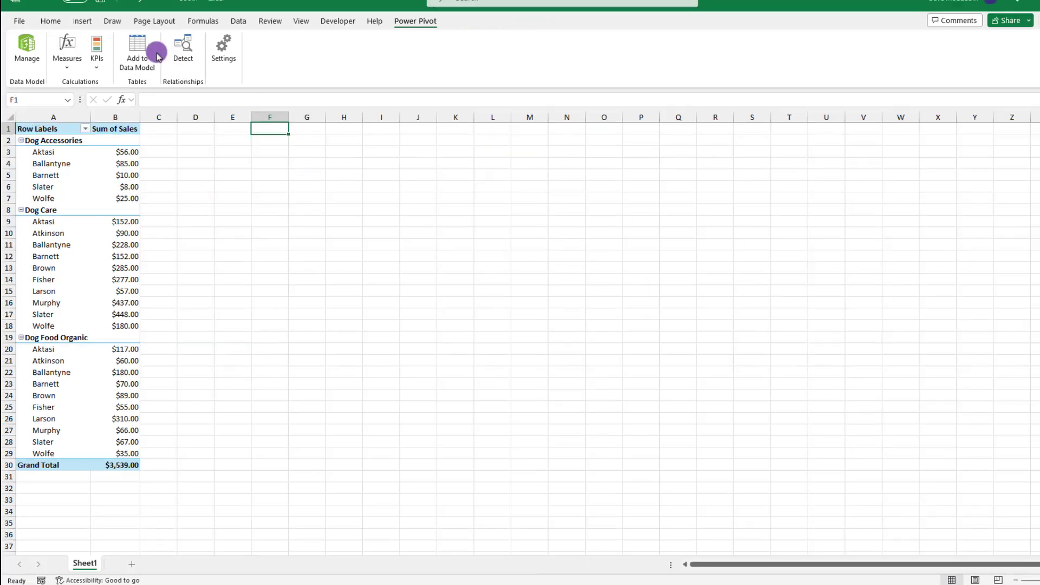
# - Insert a second PivotTable from the data model on the existing worksheet at Sheet1 cell F1
pyautogui.click(84, 22)
pyautogui.click(30, 68)
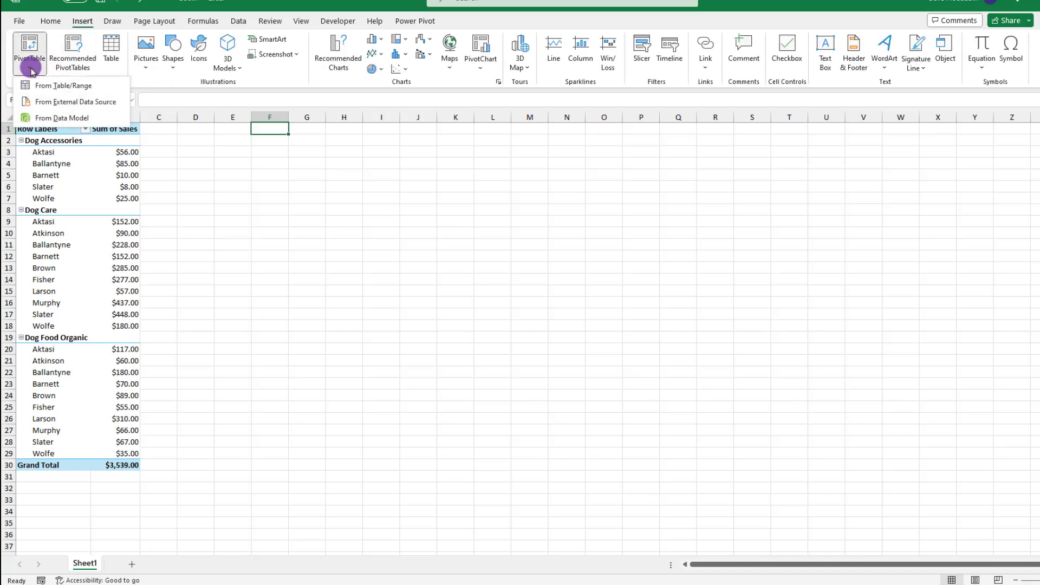
pyautogui.click(45, 118)
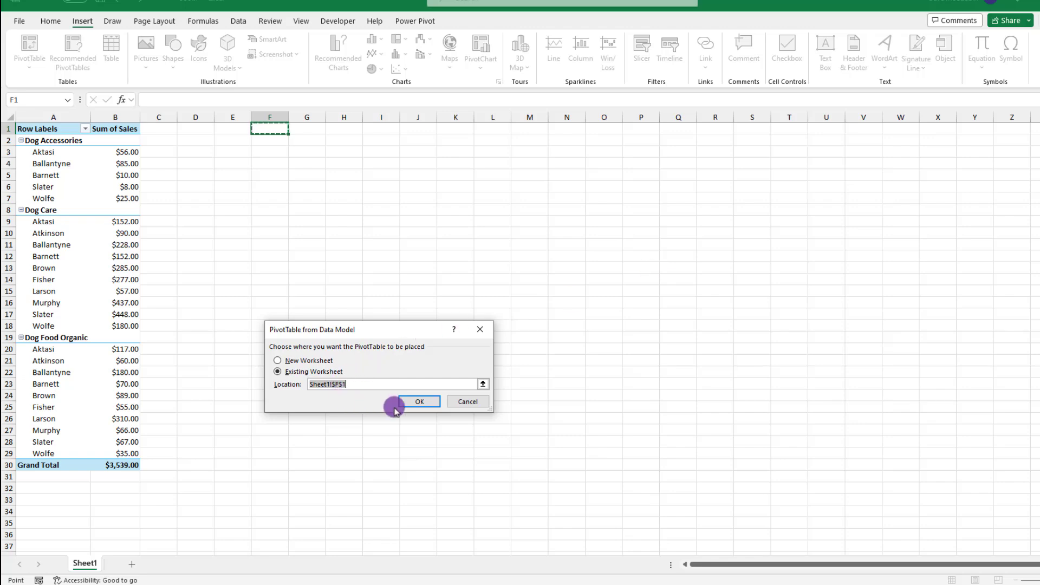
pyautogui.click(417, 405)
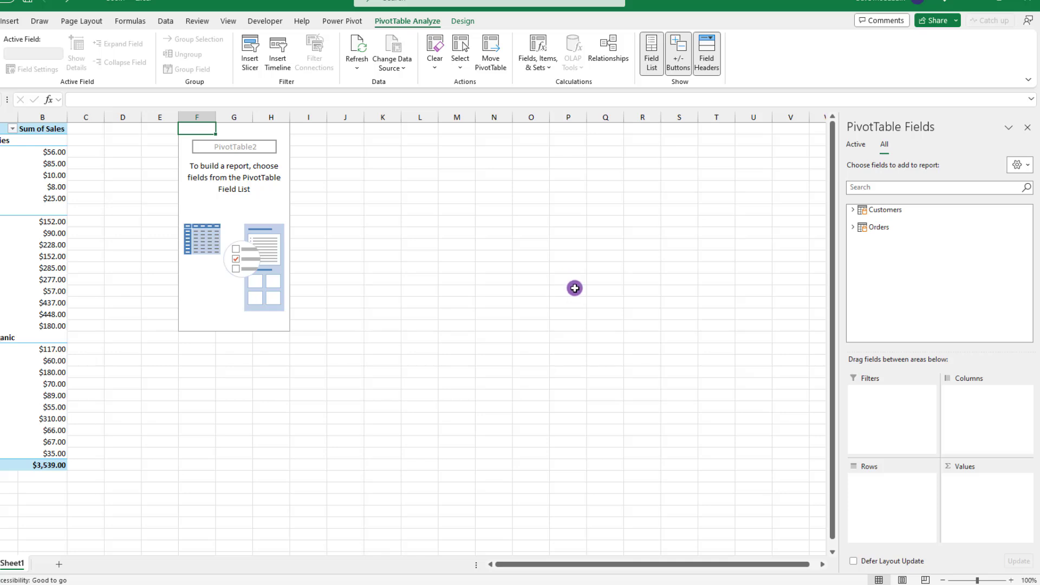
# - Build the second PivotTable with CUSTOMER SOURCE and the customers' LAST NAME as rows and Sales as values
pyautogui.click(853, 213)
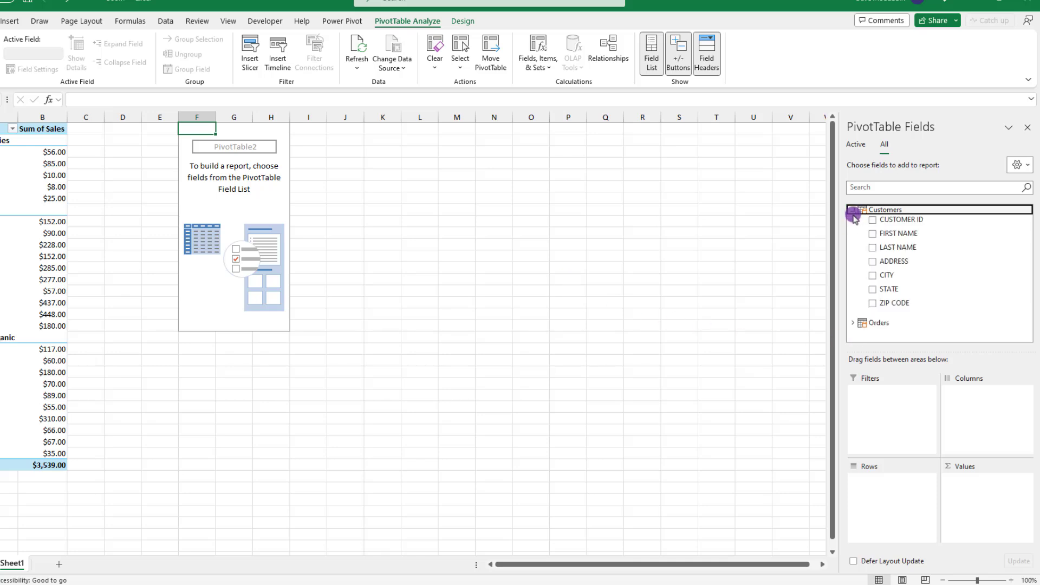
pyautogui.click(853, 323)
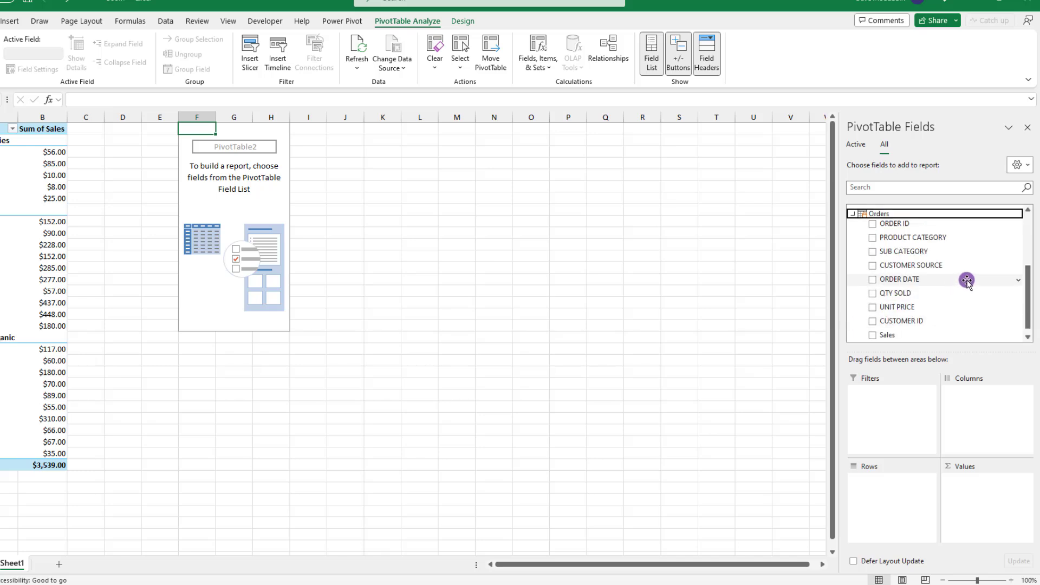
pyautogui.moveTo(911, 265); pyautogui.dragTo(904, 477)
pyautogui.scroll(3, 961, 273)
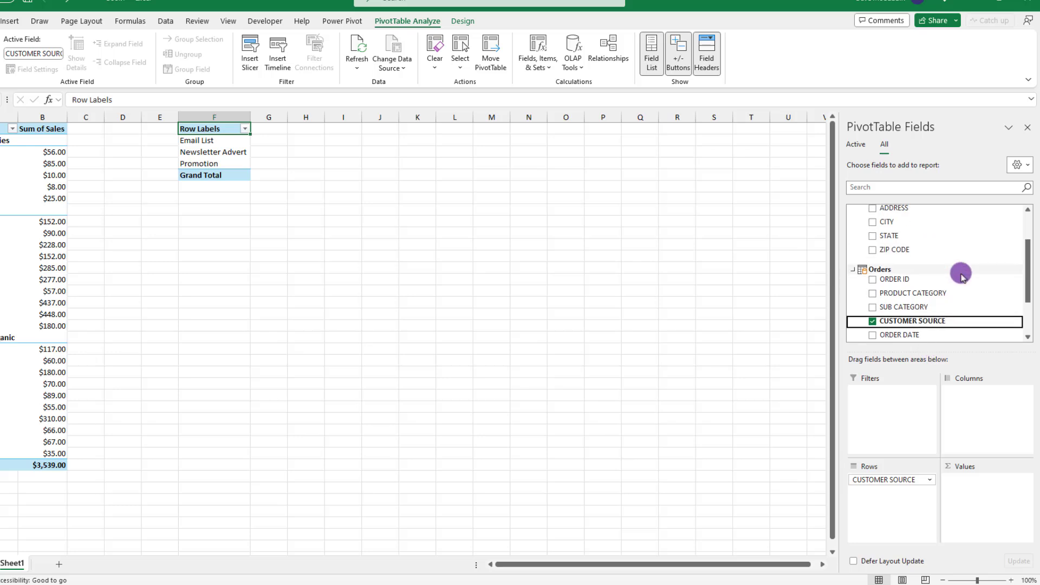
pyautogui.moveTo(929, 251); pyautogui.dragTo(895, 496)
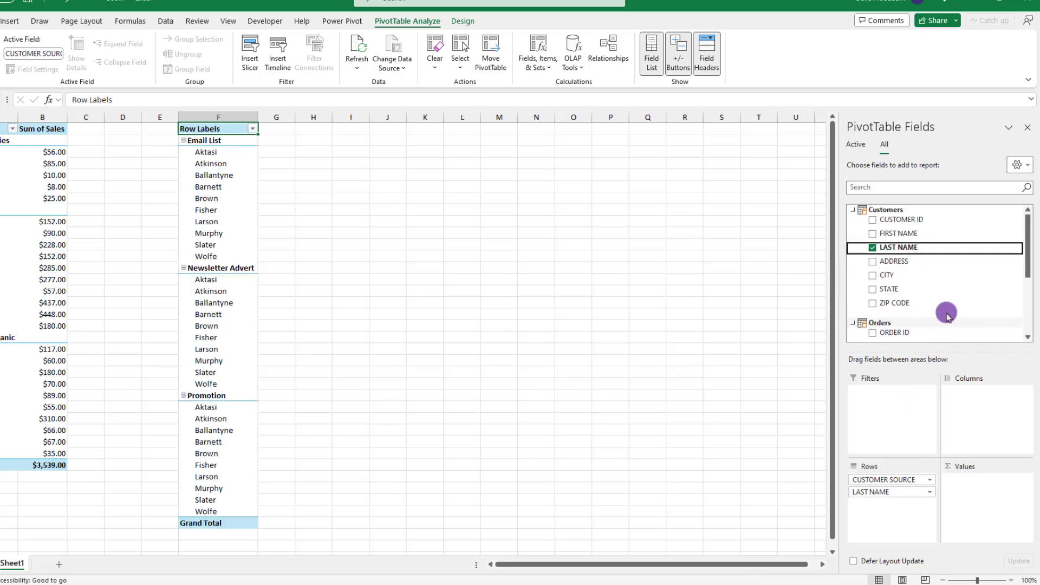
pyautogui.scroll(-2, 954, 295)
pyautogui.scroll(-2, 955, 295)
pyautogui.moveTo(902, 327); pyautogui.dragTo(984, 499)
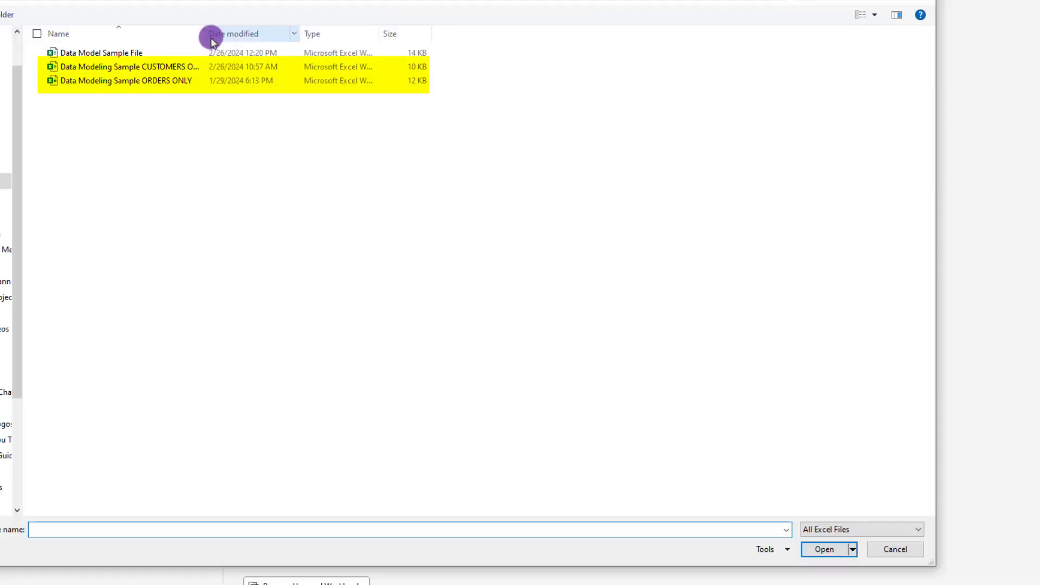
# - Widen the Name column in the file list, and open the Power Pivot data model window from the blank workbook
pyautogui.moveTo(205, 33); pyautogui.dragTo(287, 34)
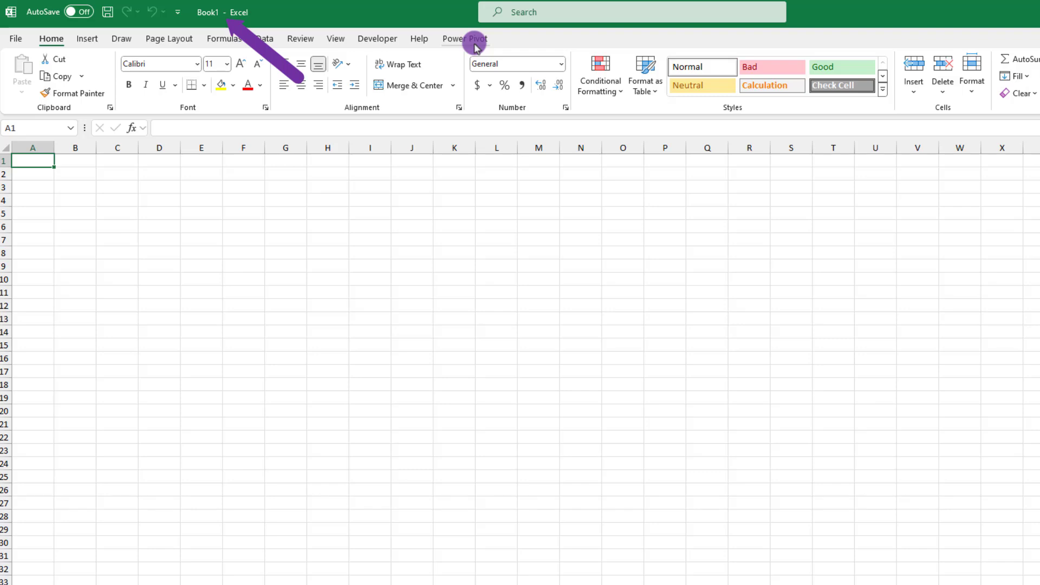
pyautogui.click(475, 44)
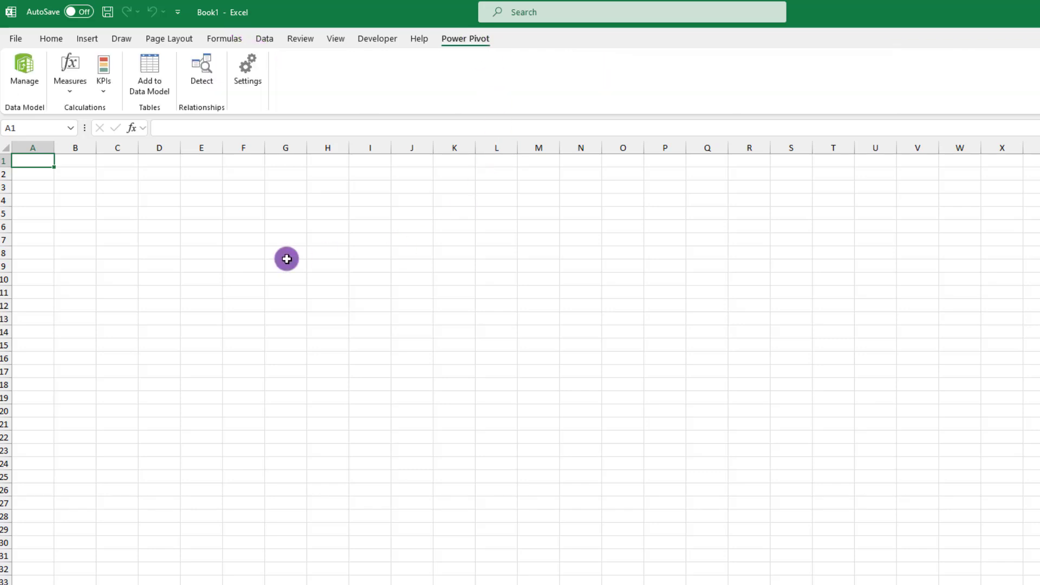
pyautogui.click(25, 77)
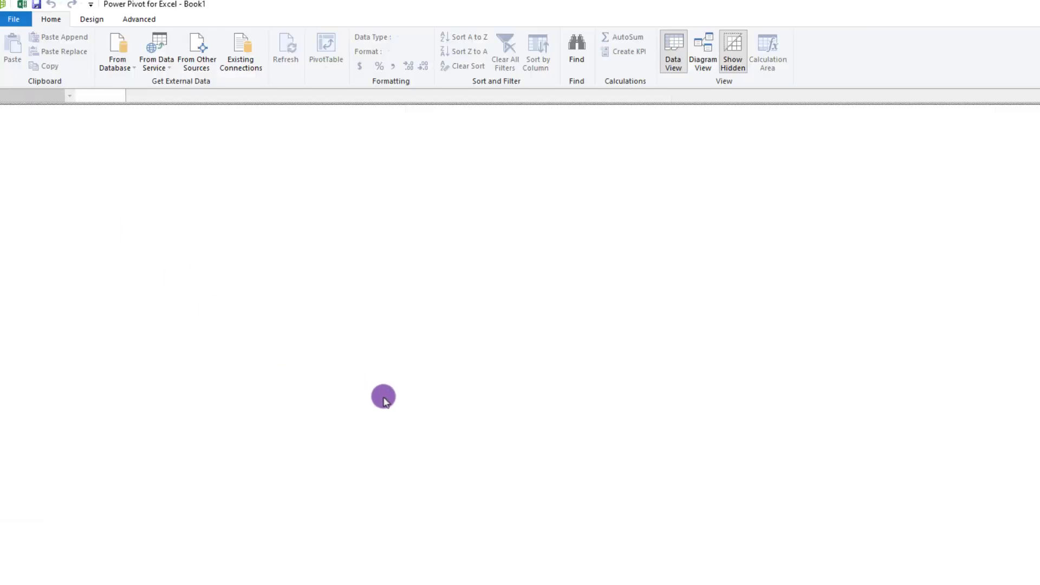
# - Start an Excel file import into the data model with the workbook Data Modeling Sample CUSTOMERS ONLY as the source
pyautogui.click(196, 51)
pyautogui.scroll(-10, 596, 407)
pyautogui.doubleClick(564, 475)
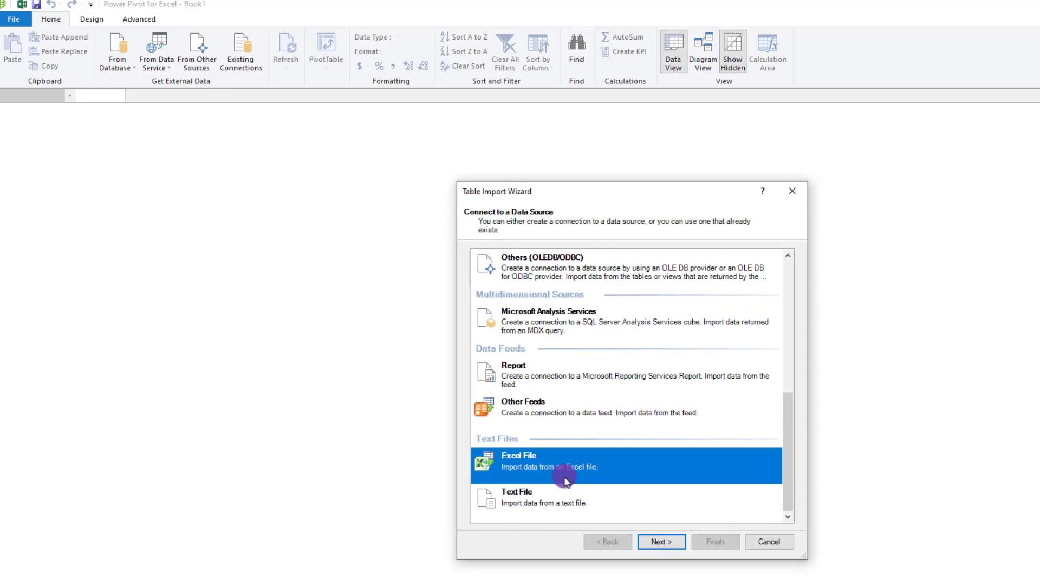
pyautogui.click(751, 279)
pyautogui.click(671, 303)
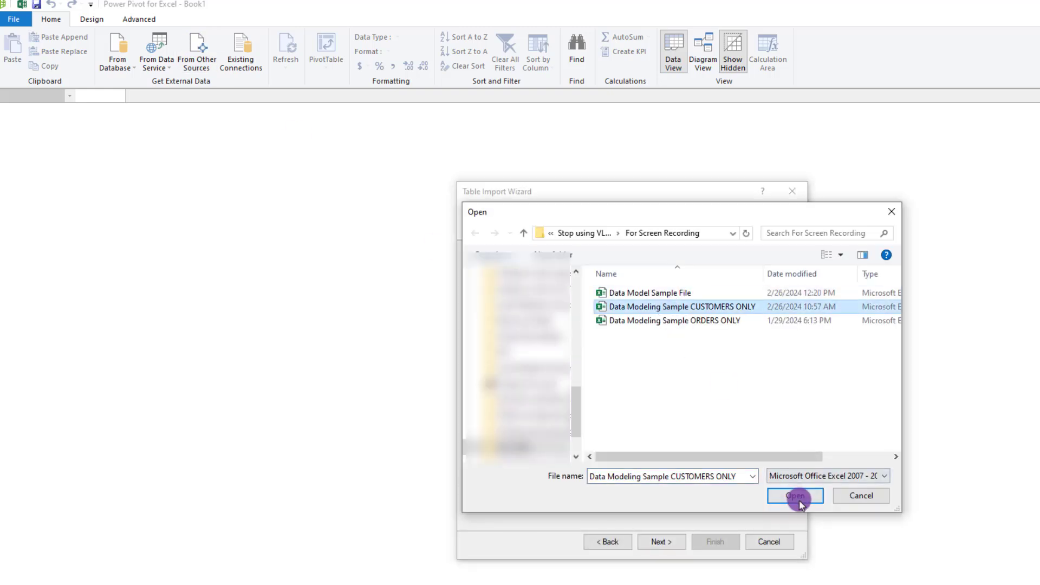
pyautogui.click(795, 495)
# - Use the first row as column headers and import the Customers table into the data model
pyautogui.click(568, 291)
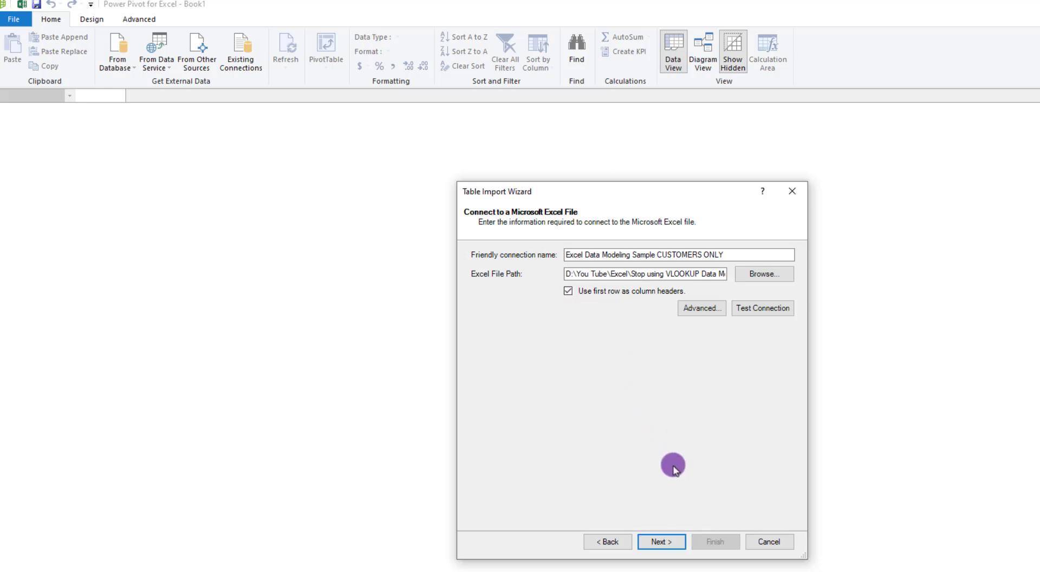
pyautogui.click(669, 543)
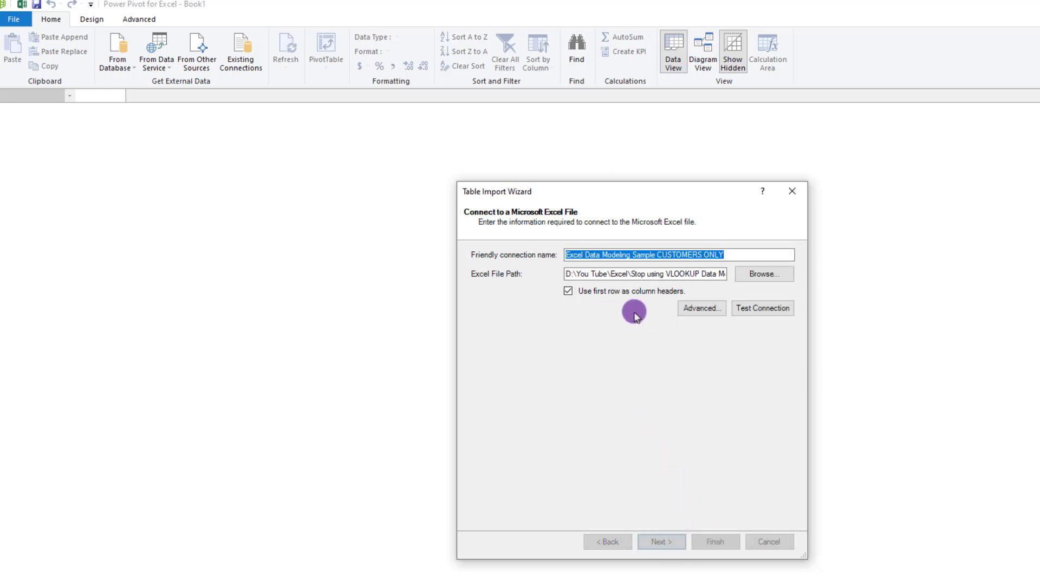
pyautogui.click(713, 541)
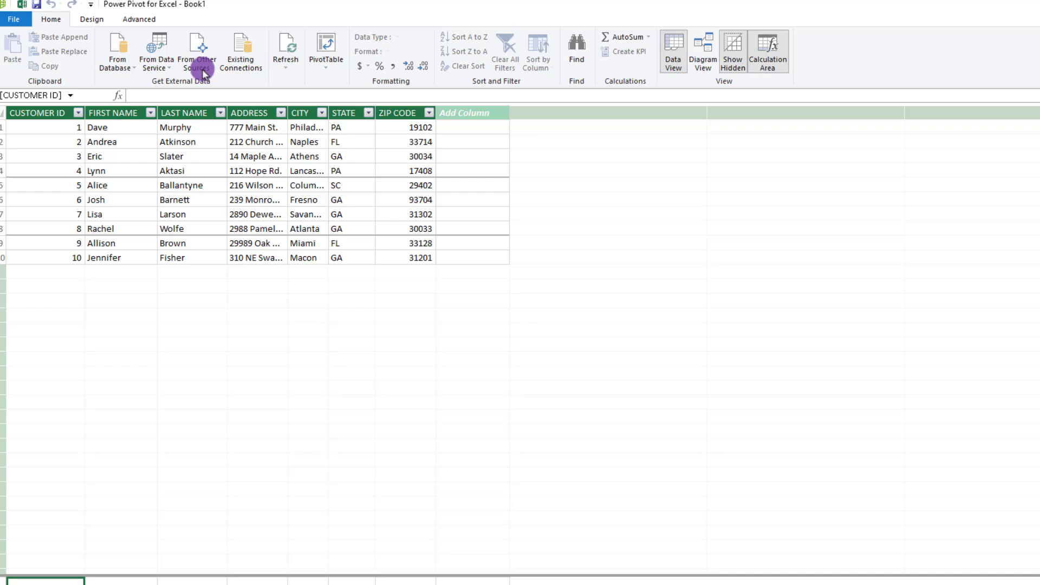
# - Start another Excel file import with the workbook Data Modeling Sample ORDERS ONLY as the source
pyautogui.click(202, 70)
pyautogui.scroll(-5, 632, 406)
pyautogui.click(629, 465)
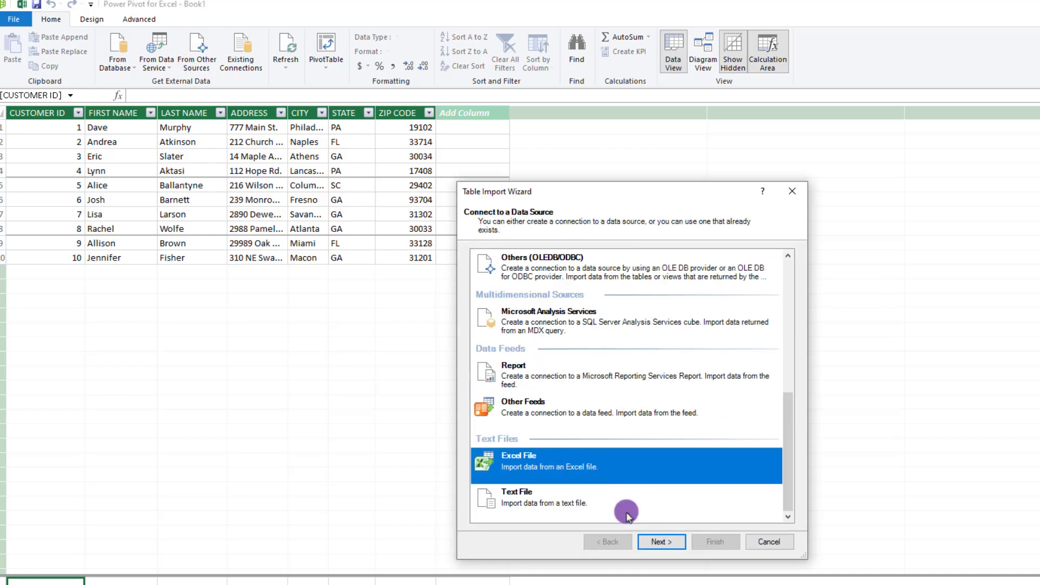
pyautogui.click(662, 542)
pyautogui.click(761, 274)
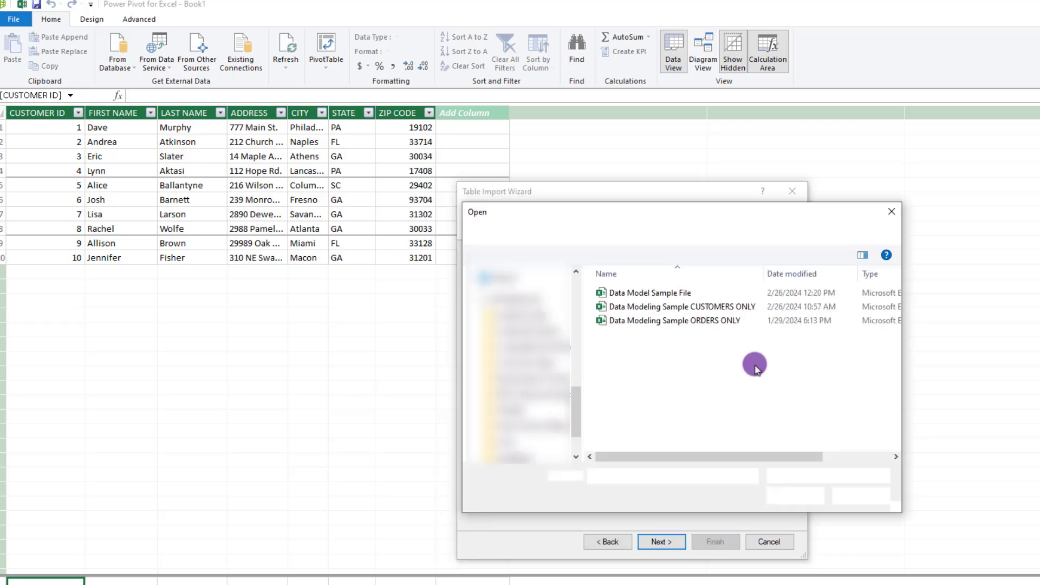
pyautogui.click(708, 321)
pyautogui.click(794, 496)
# - Import the Orders table into the data model and close the import wizard
pyautogui.click(662, 542)
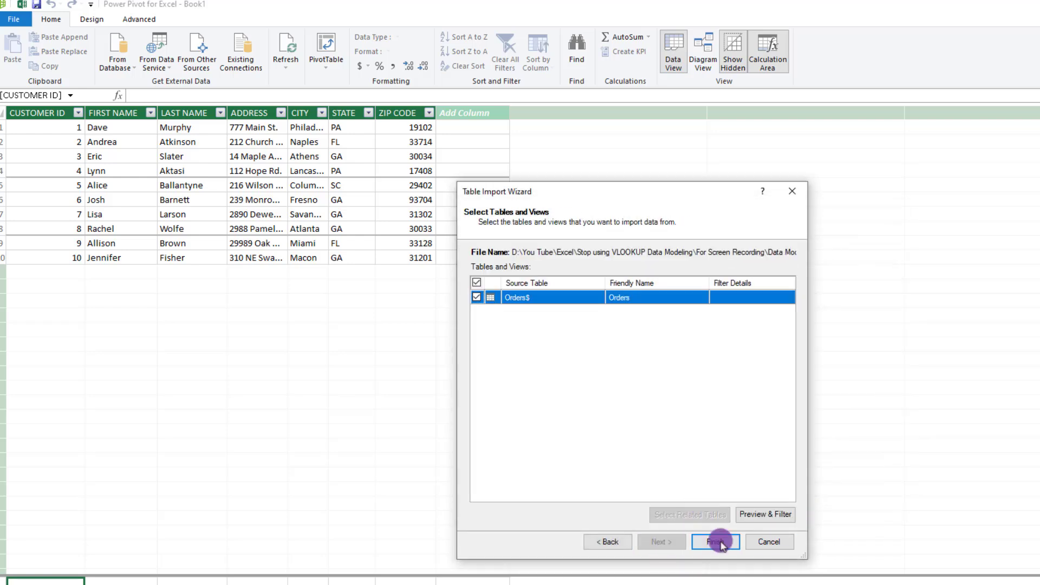
pyautogui.click(716, 542)
pyautogui.click(764, 542)
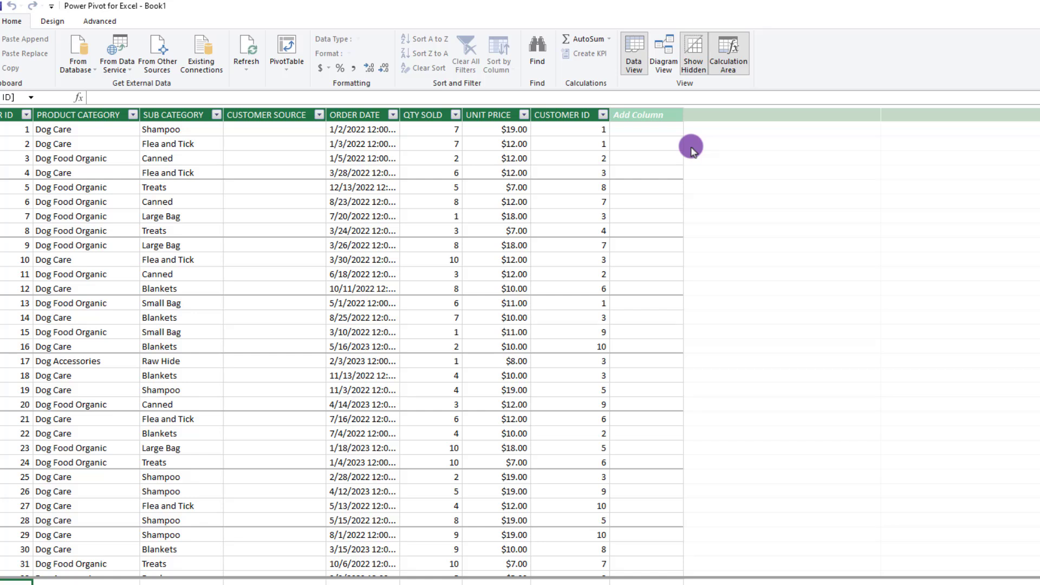
# - Relate the Customers and Orders tables by CUSTOMER ID in the diagram view, and return to the data view
pyautogui.click(662, 50)
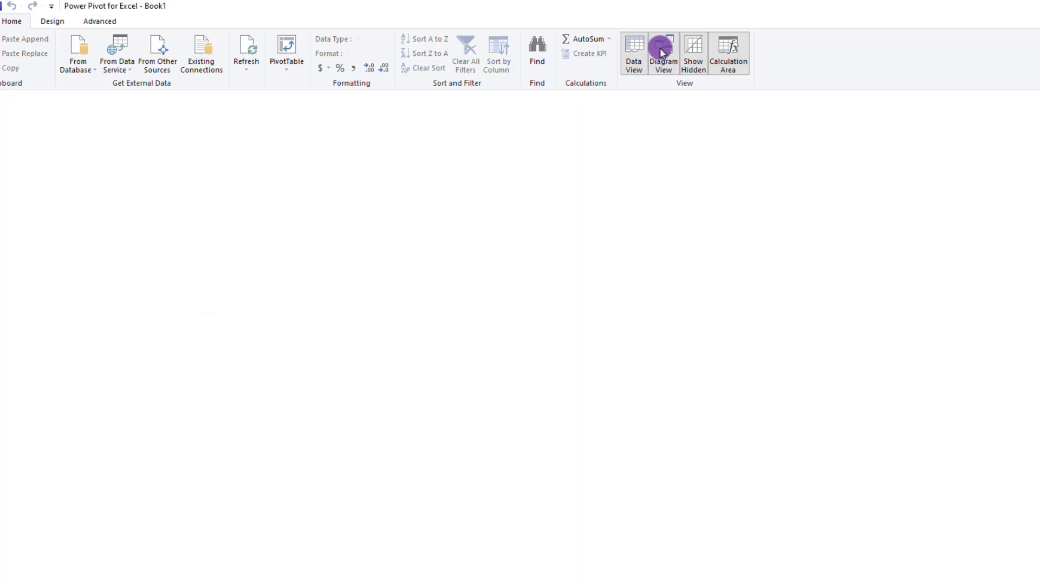
pyautogui.moveTo(47, 140); pyautogui.dragTo(252, 252)
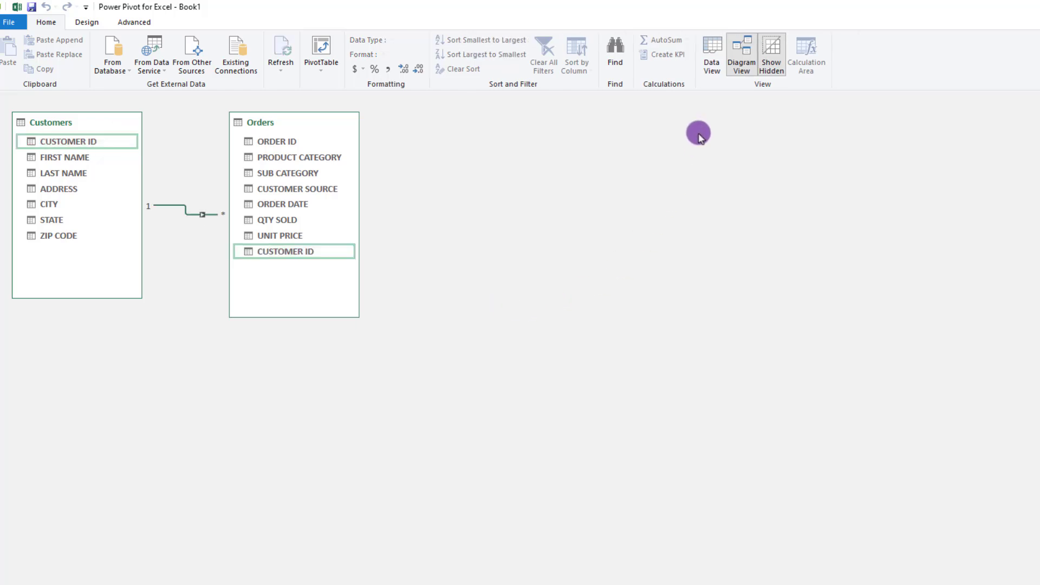
pyautogui.click(713, 52)
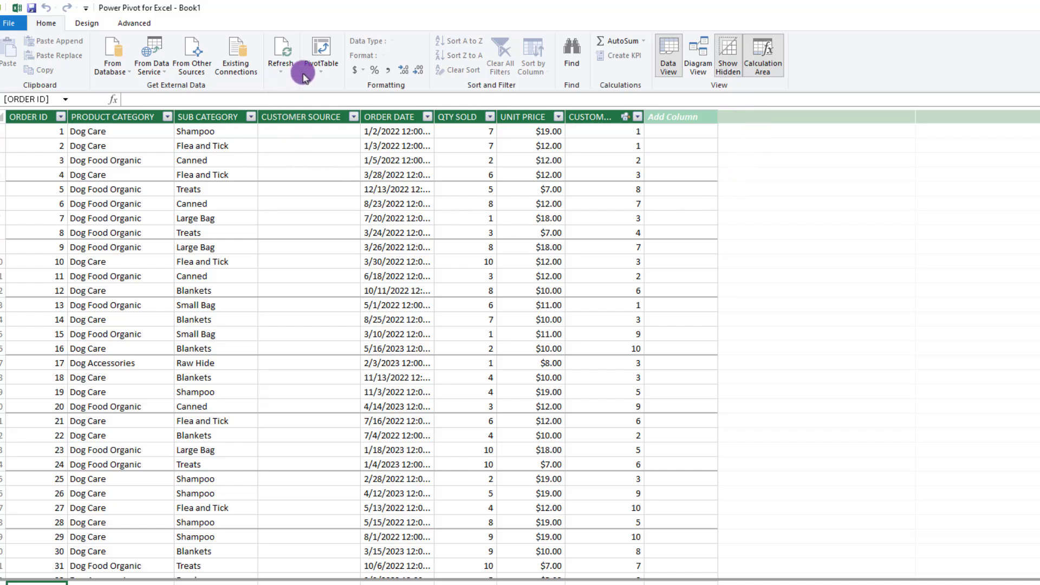
# - Insert a PivotTable from the data model on the existing worksheet Sheet1
pyautogui.click(319, 64)
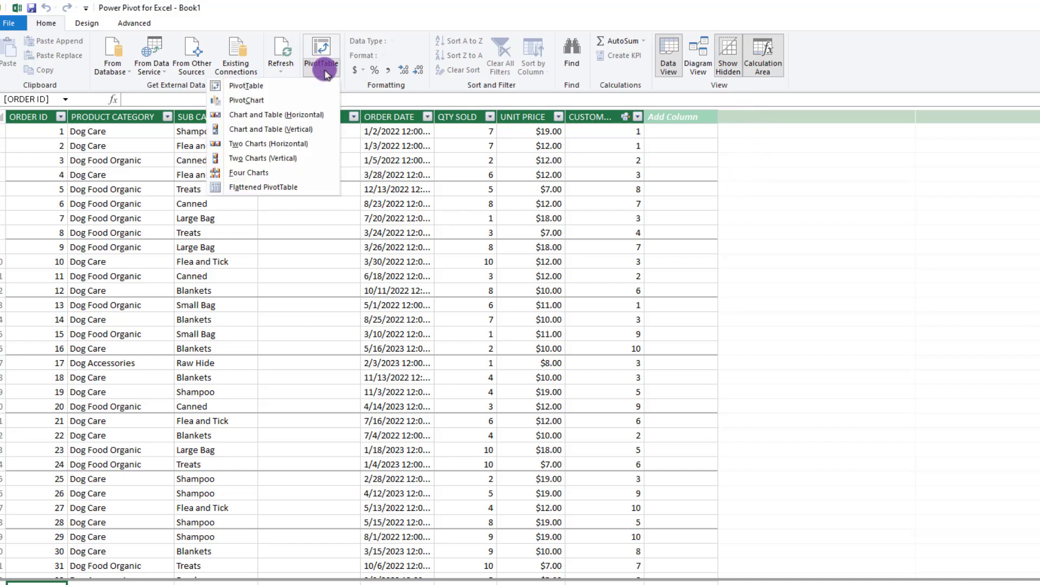
pyautogui.click(269, 87)
pyautogui.click(511, 342)
pyautogui.click(660, 376)
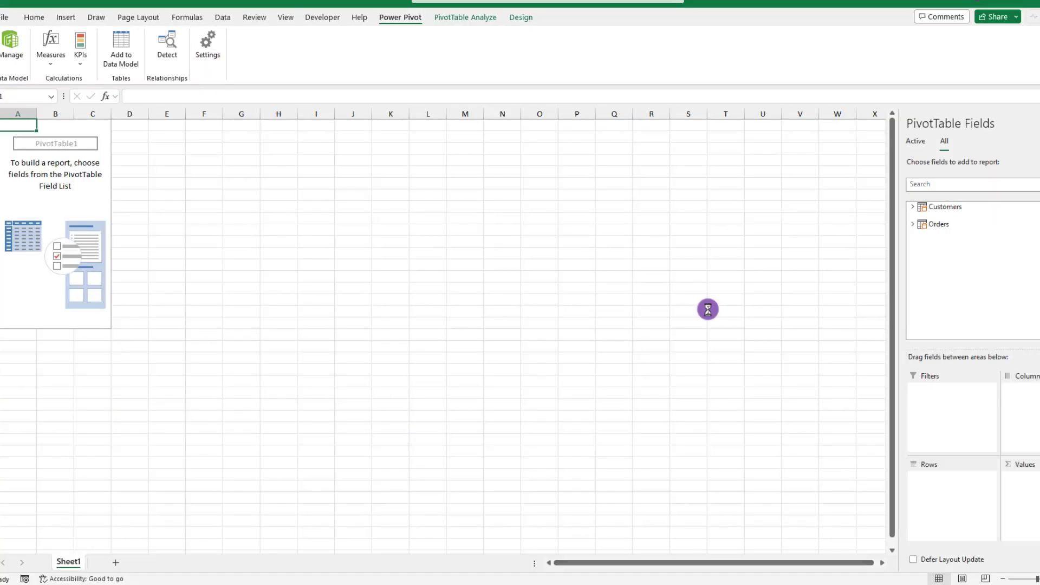
# - Add PRODUCT CATEGORY from Orders and LAST NAME from Customers as the PivotTable's rows
pyautogui.click(912, 206)
pyautogui.click(912, 318)
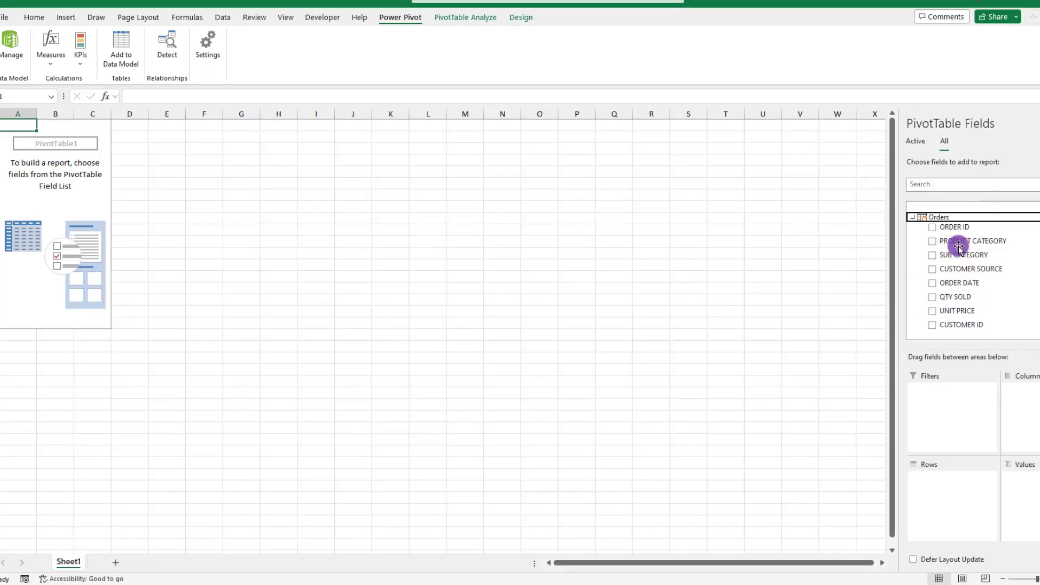
pyautogui.moveTo(959, 247); pyautogui.dragTo(957, 490)
pyautogui.click(933, 217)
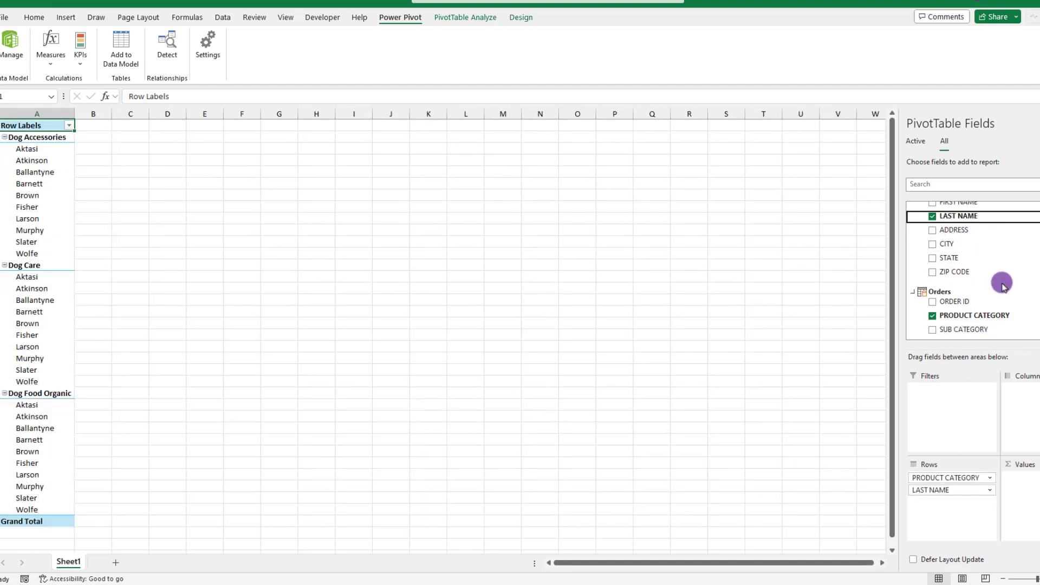
pyautogui.scroll(-2, 1002, 283)
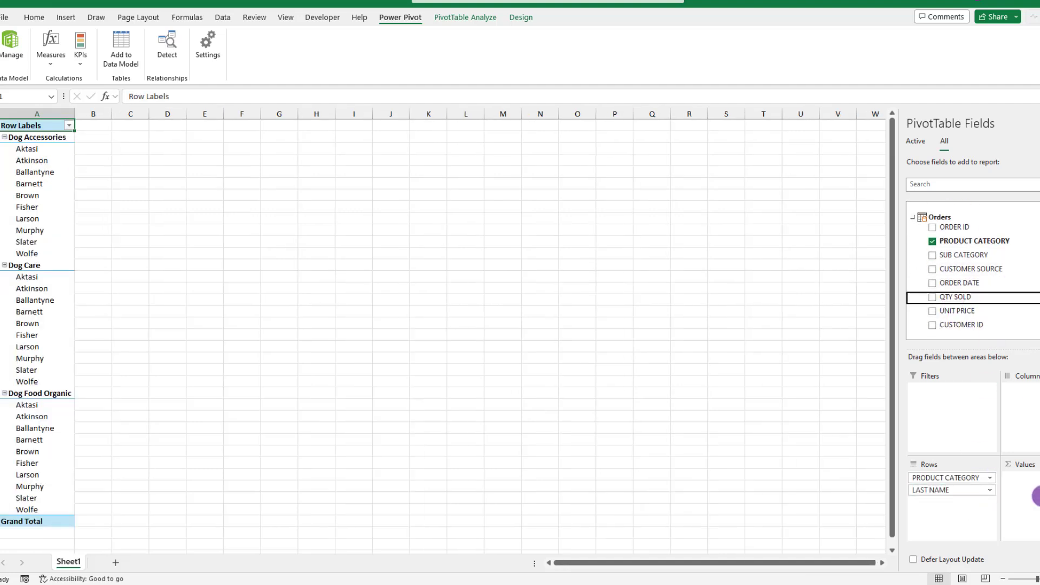